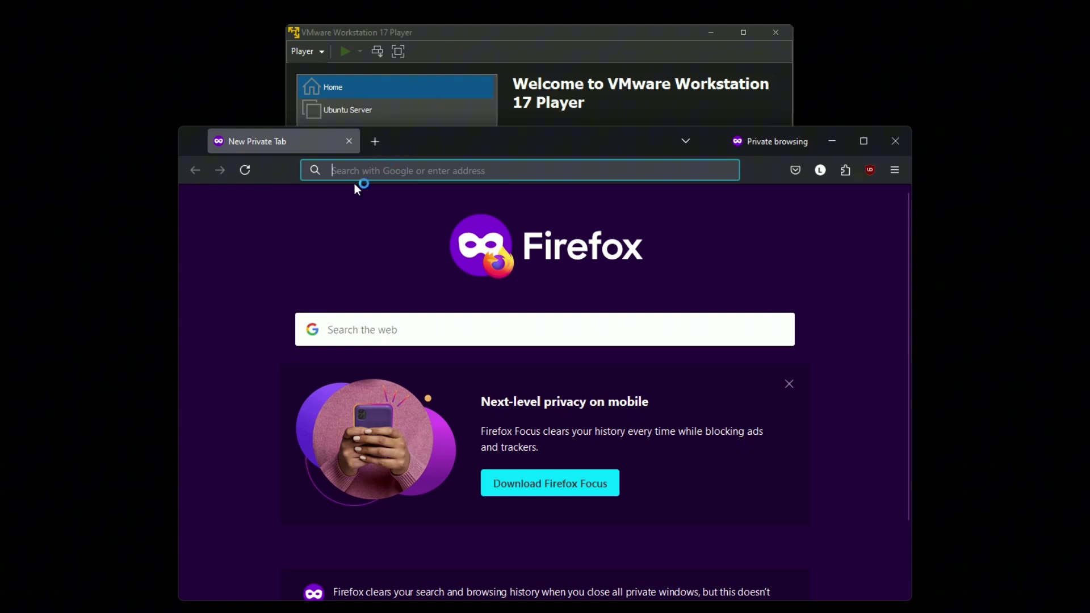
Search Google for 'download windows 11 iso' and decline the optional cookies with 'Avvisa alla'.
{"action": "type", "text": "download wind"}
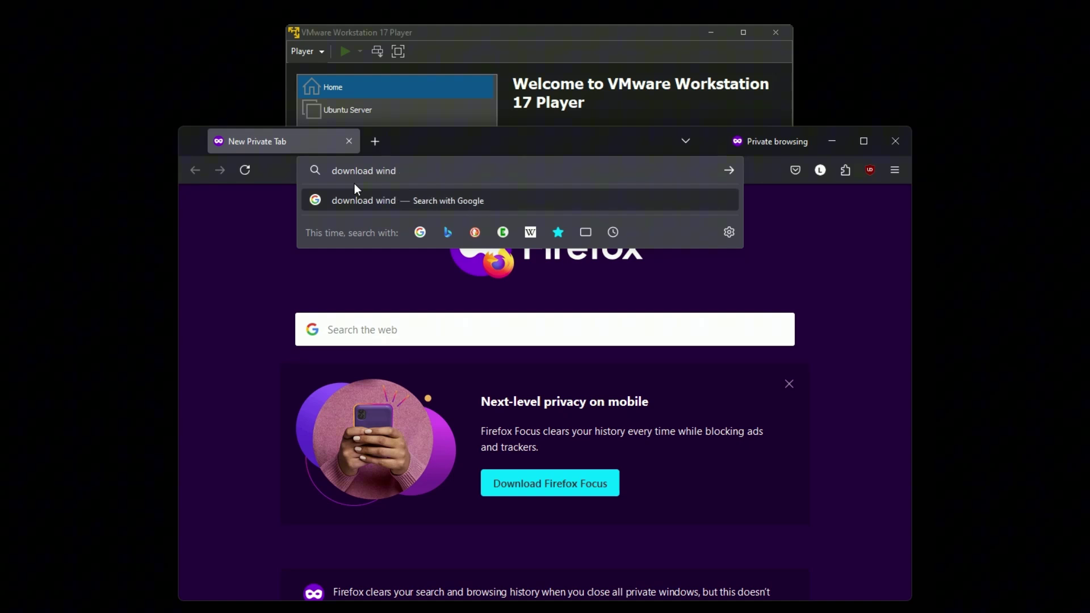
{"action": "type", "text": "ows 11 iso"}
{"action": "key", "text": "Return"}
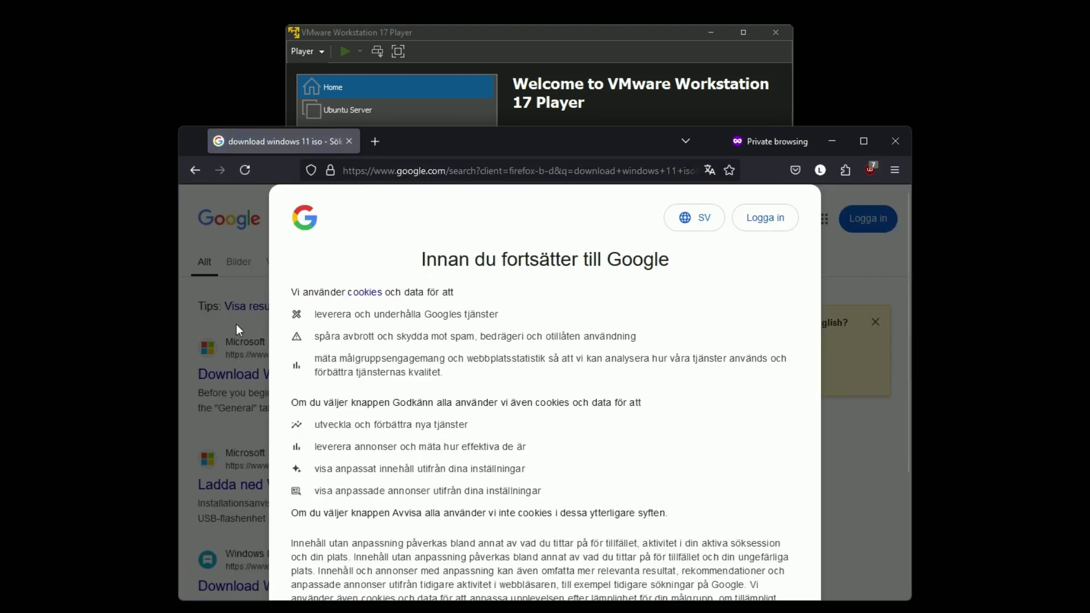
{"action": "scroll", "coordinate": [454, 488], "scroll_direction": "down", "scroll_amount": 5}
{"action": "left_click", "coordinate": [450, 506]}
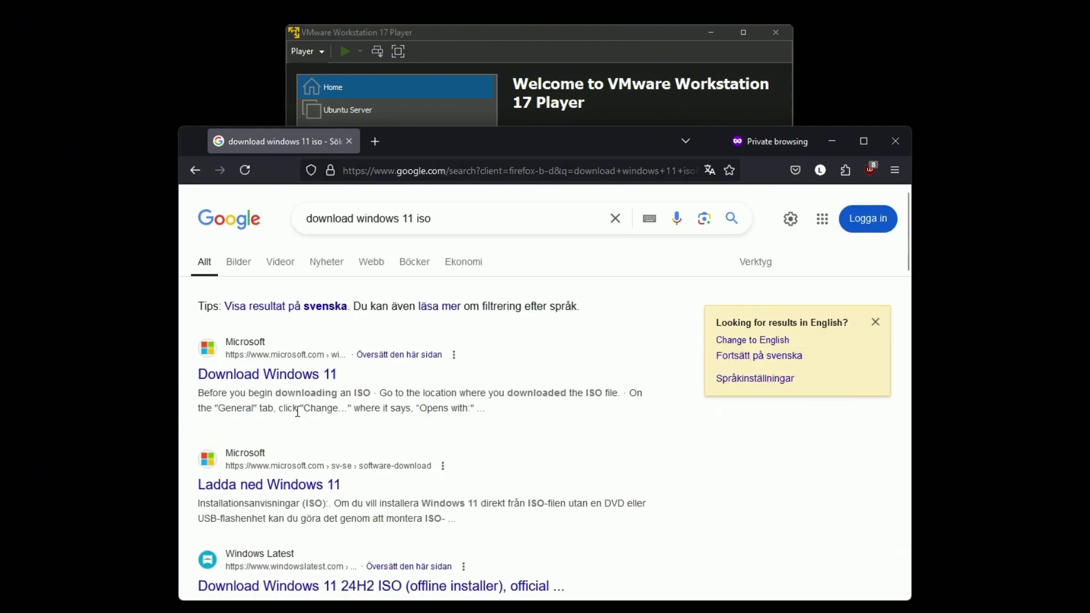
Open Microsoft's Download Windows 11 page and locate the Disk Image (ISO) section.
{"action": "left_click", "coordinate": [302, 378]}
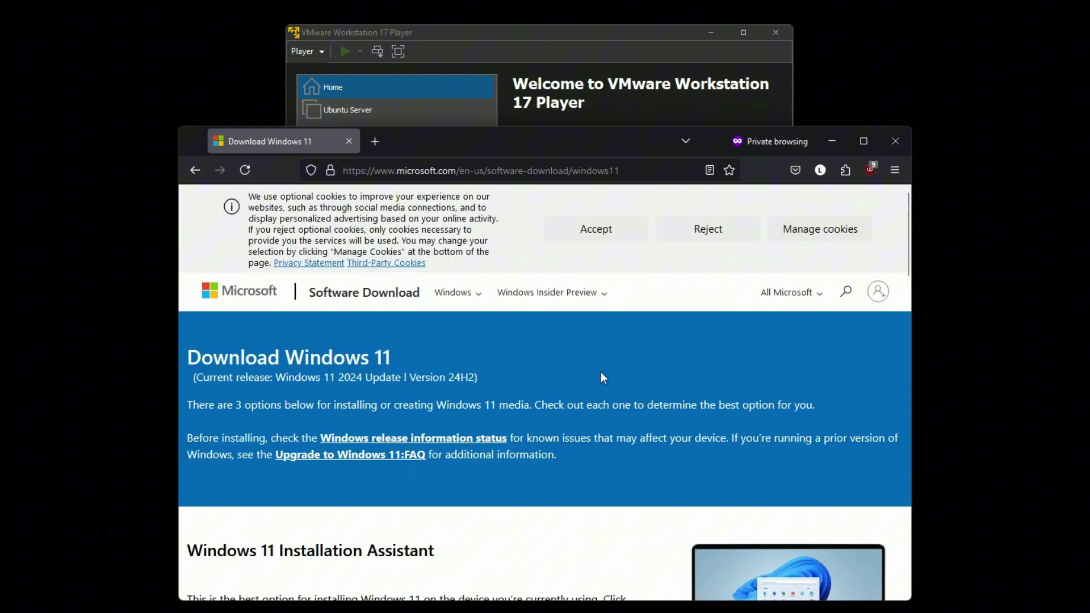
{"action": "middle_click", "coordinate": [588, 493]}
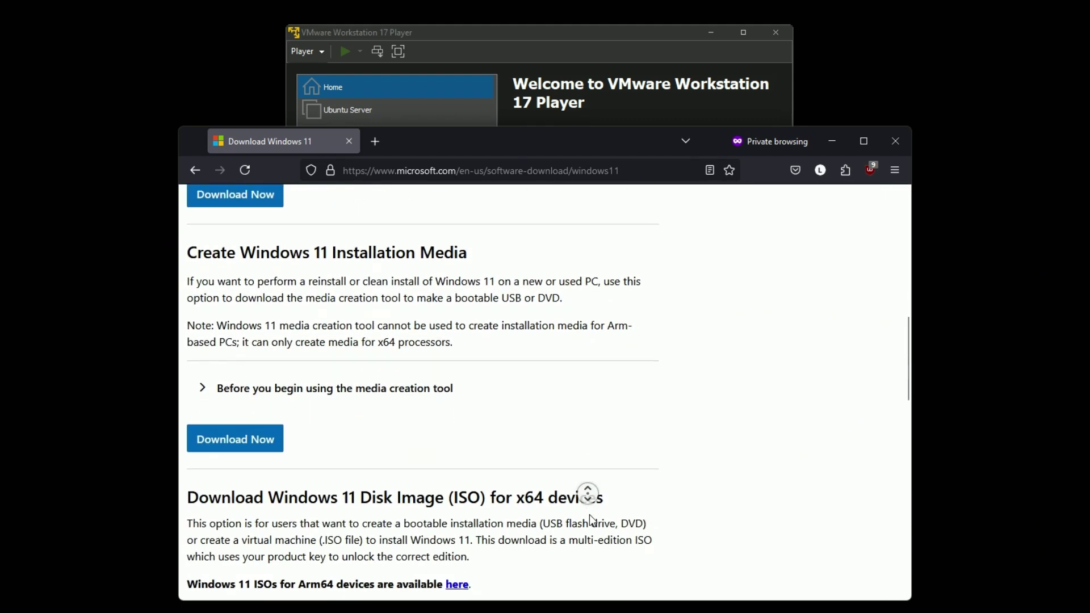
{"action": "left_click", "coordinate": [374, 365]}
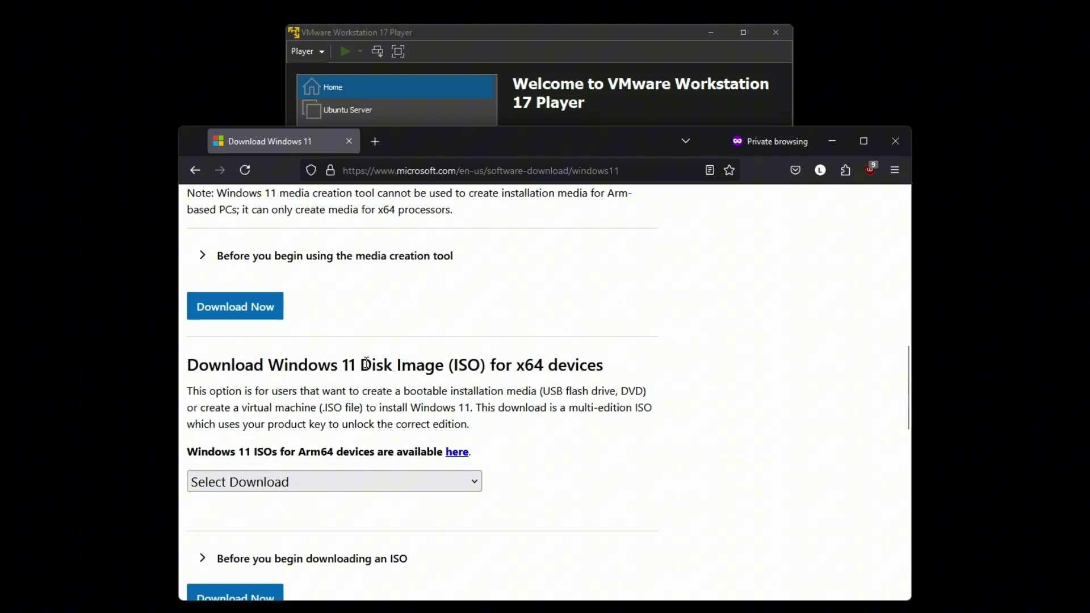
{"action": "left_click_drag", "start_coordinate": [362, 365], "coordinate": [490, 369]}
{"action": "left_click", "coordinate": [505, 452]}
Select the multi-edition ISO for x64 devices, request the download, and open the language list.
{"action": "left_click", "coordinate": [471, 481]}
{"action": "left_click", "coordinate": [312, 536]}
{"action": "middle_click", "coordinate": [536, 447]}
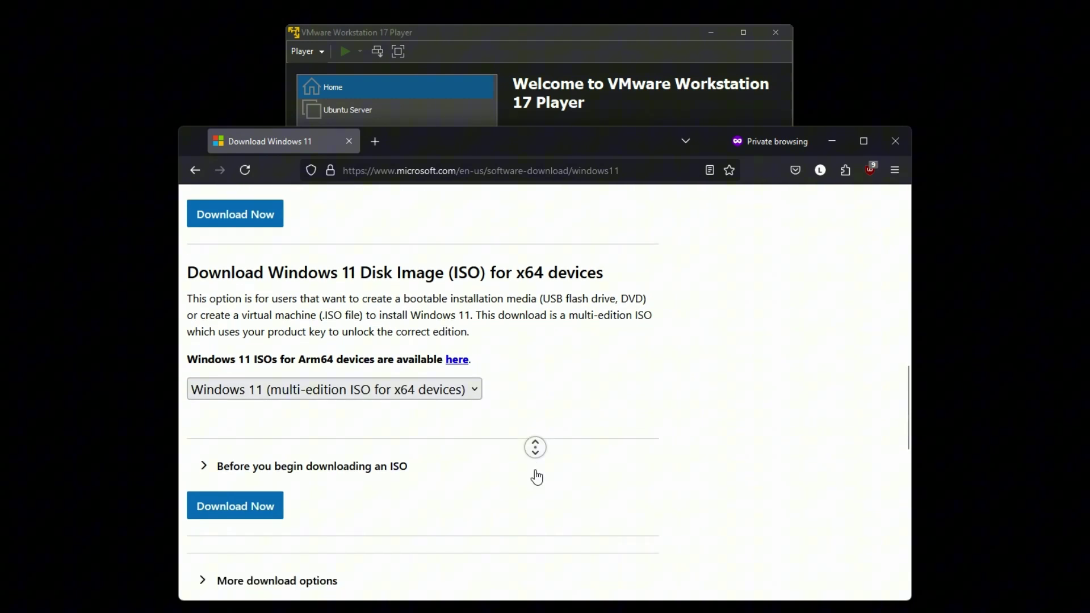
{"action": "middle_click", "coordinate": [535, 474]}
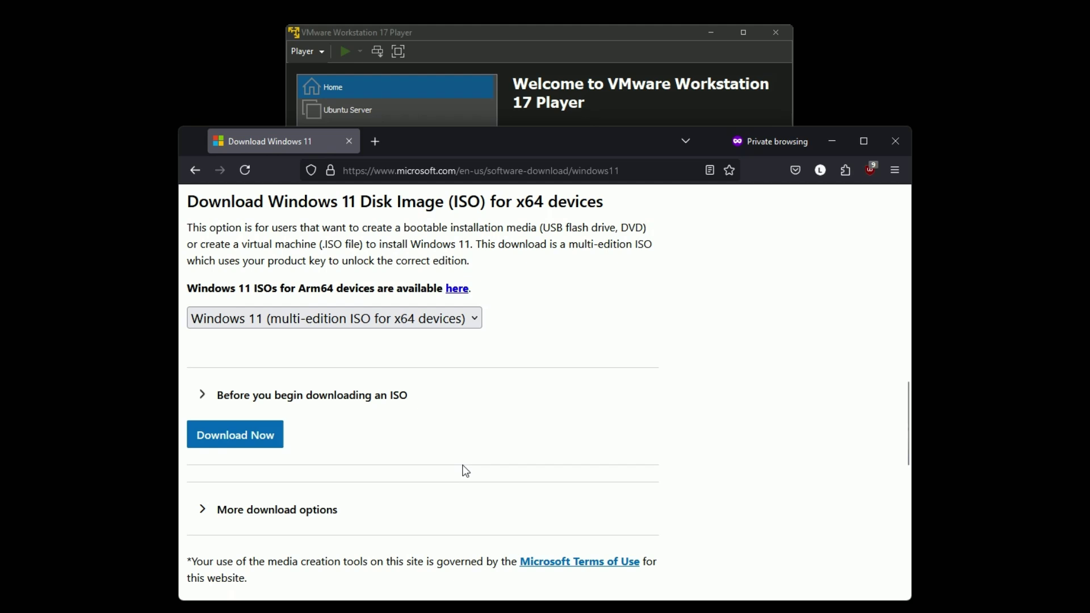
{"action": "left_click", "coordinate": [232, 441]}
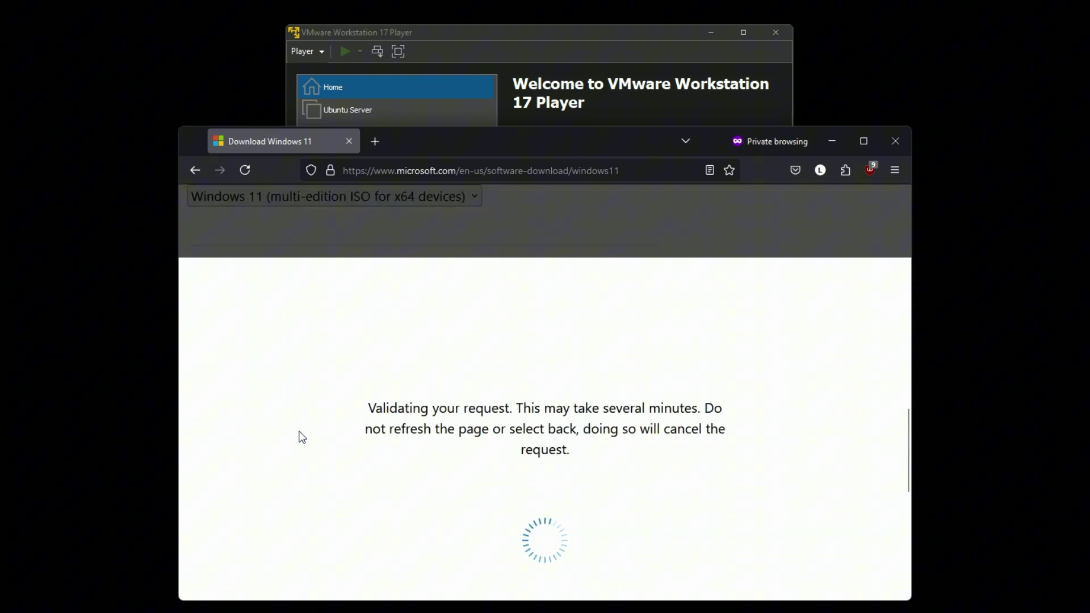
{"action": "left_click", "coordinate": [264, 446]}
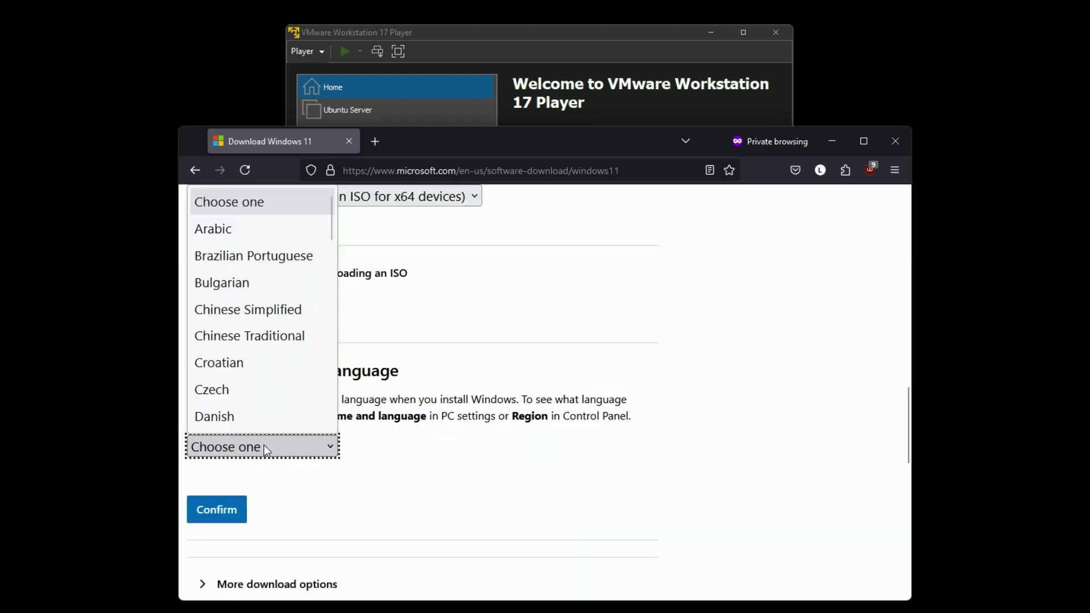
{"action": "scroll", "coordinate": [271, 428], "scroll_direction": "down", "scroll_amount": 6}
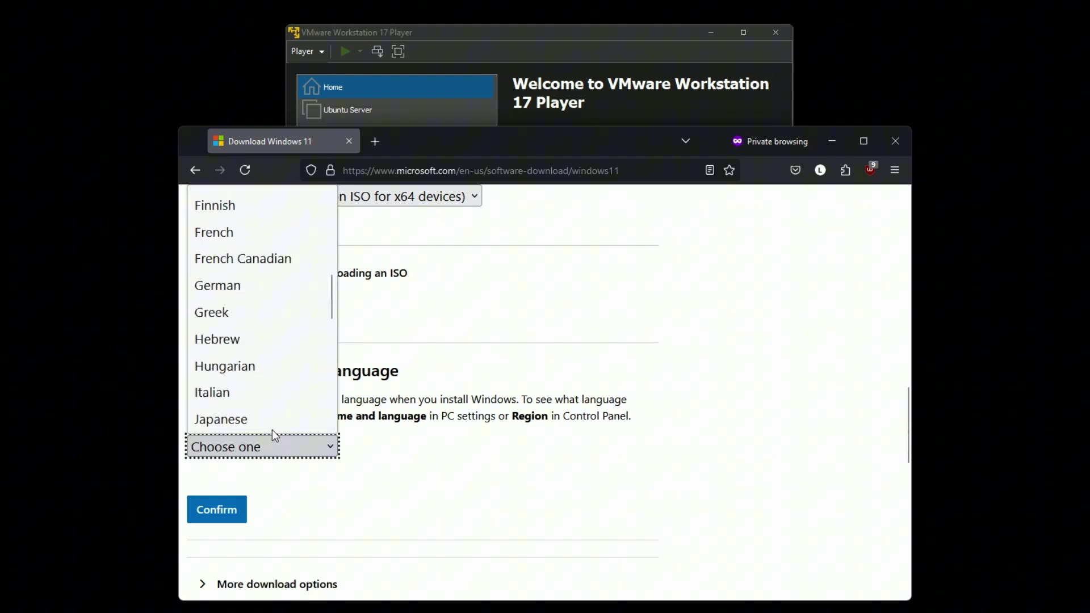
{"action": "left_click_drag", "start_coordinate": [331, 338], "coordinate": [331, 277]}
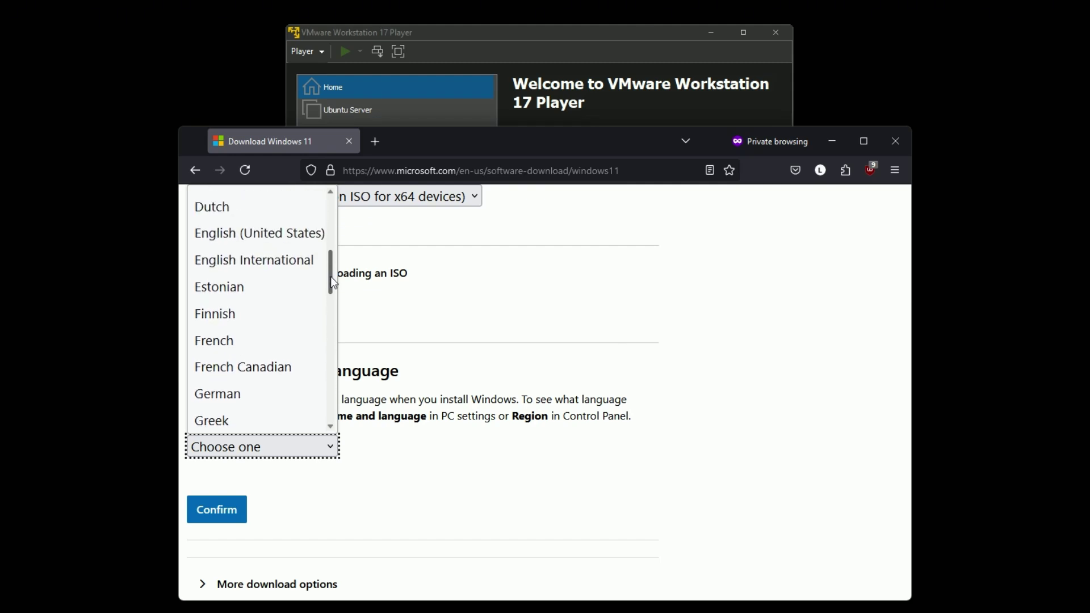
Confirm English International as the language and download the 64-bit Windows 11 ISO.
{"action": "left_click", "coordinate": [257, 261]}
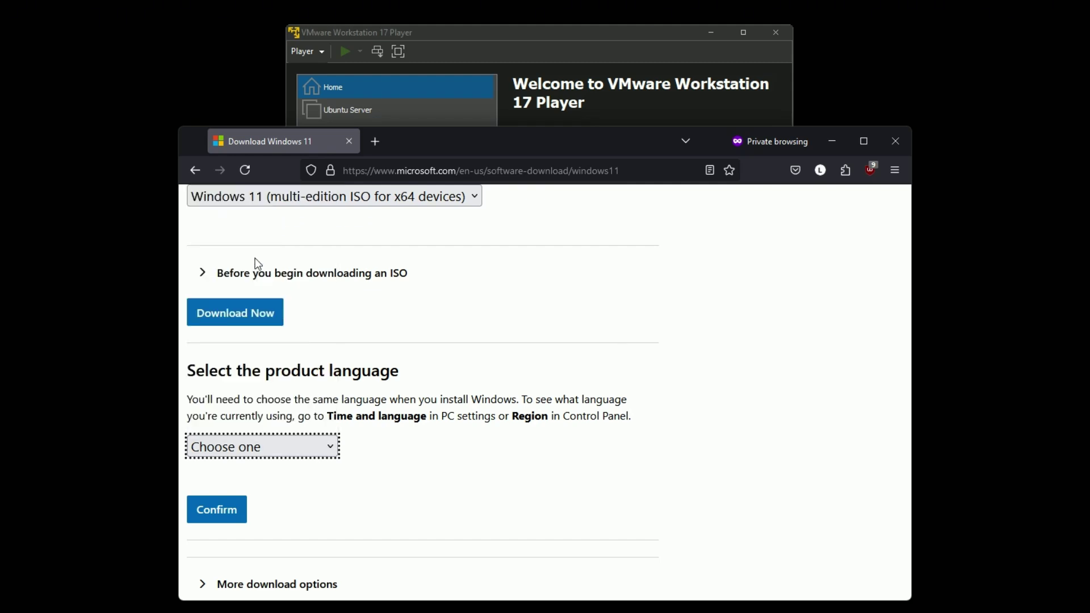
{"action": "left_click", "coordinate": [219, 518]}
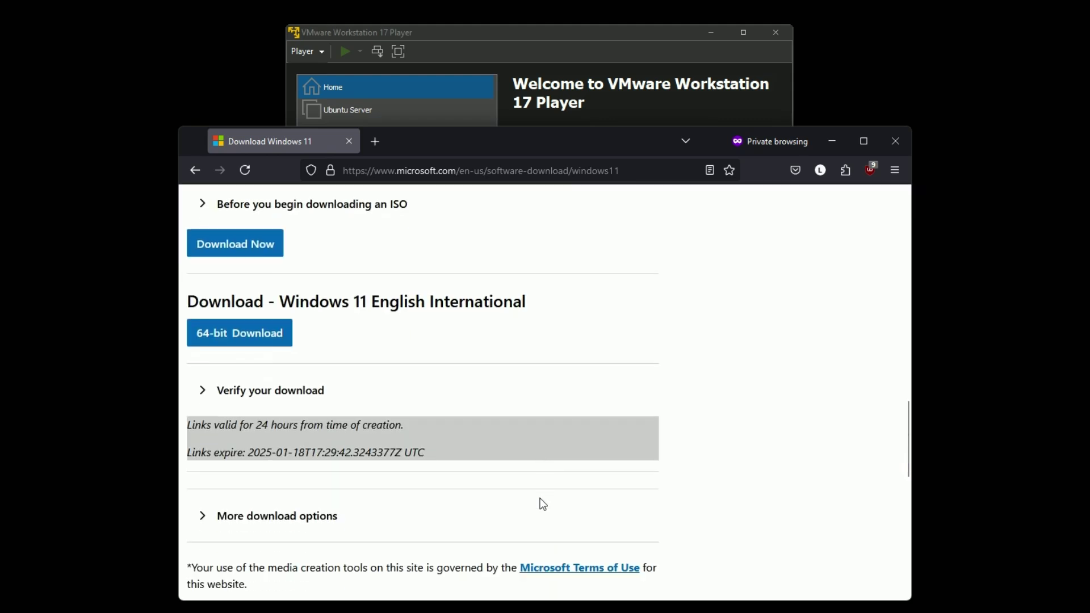
{"action": "scroll", "coordinate": [542, 503], "scroll_direction": "down", "scroll_amount": 2}
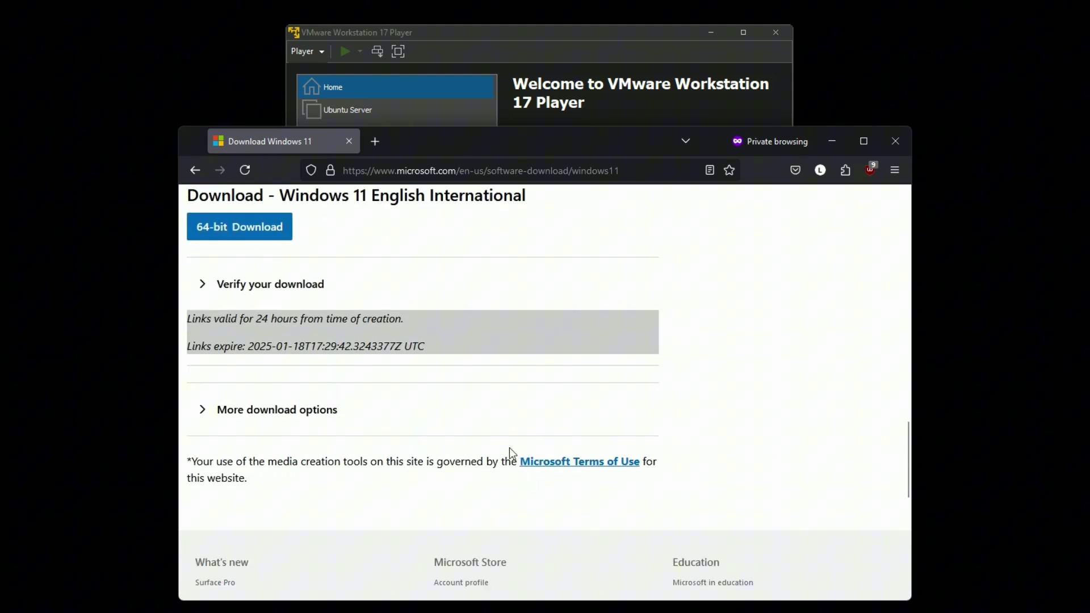
{"action": "left_click", "coordinate": [202, 285]}
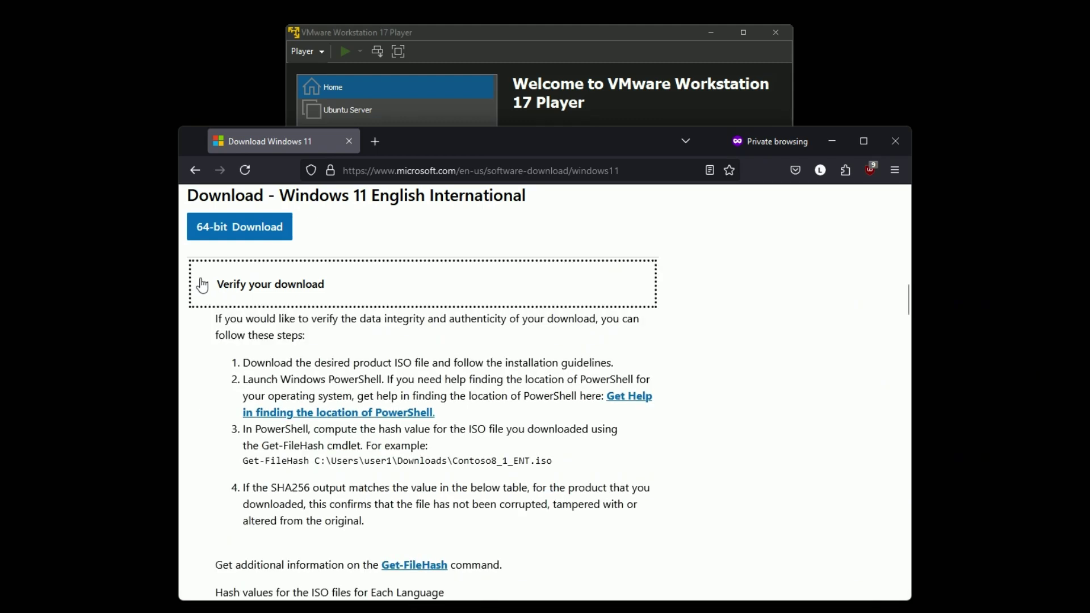
{"action": "left_click", "coordinate": [202, 285]}
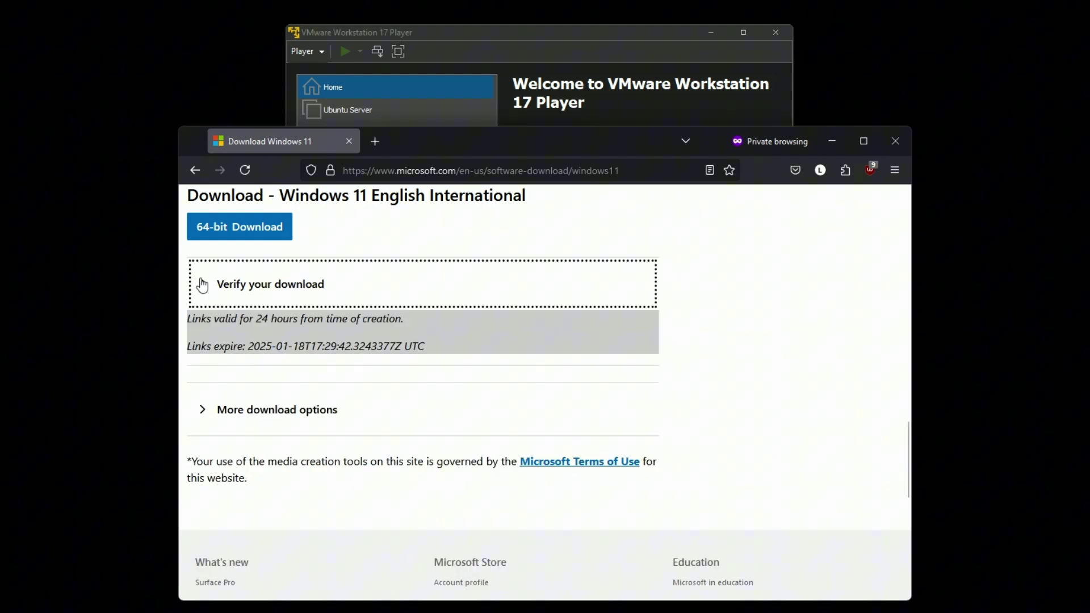
{"action": "left_click", "coordinate": [231, 237]}
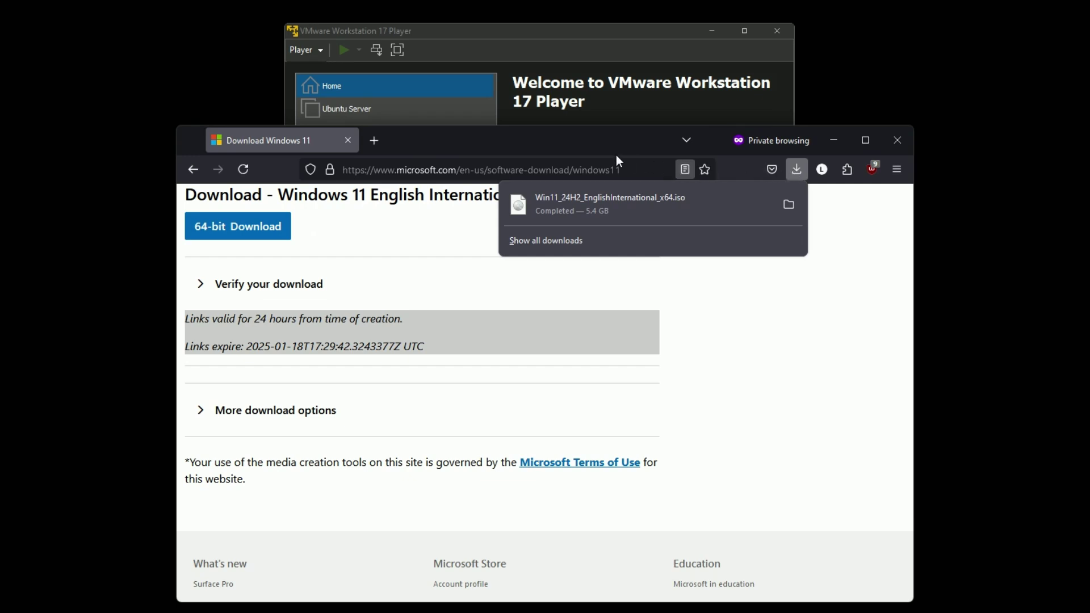
{"action": "left_click", "coordinate": [581, 144]}
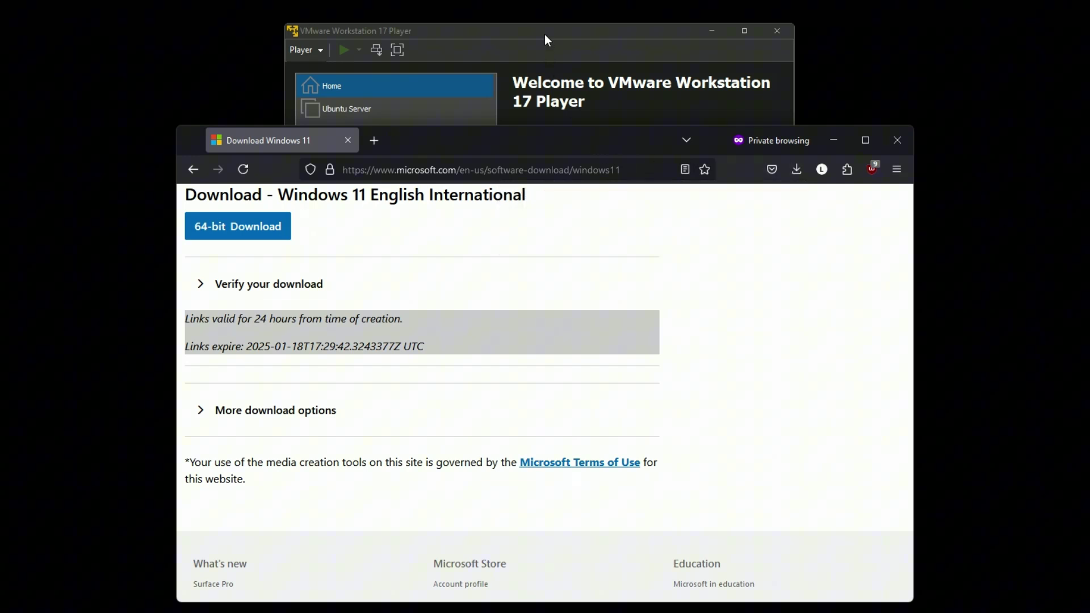
Start a Windows 11 x64 VM with OS installed later, stored at C:\VMs\Windows 11.
{"action": "left_click", "coordinate": [839, 142]}
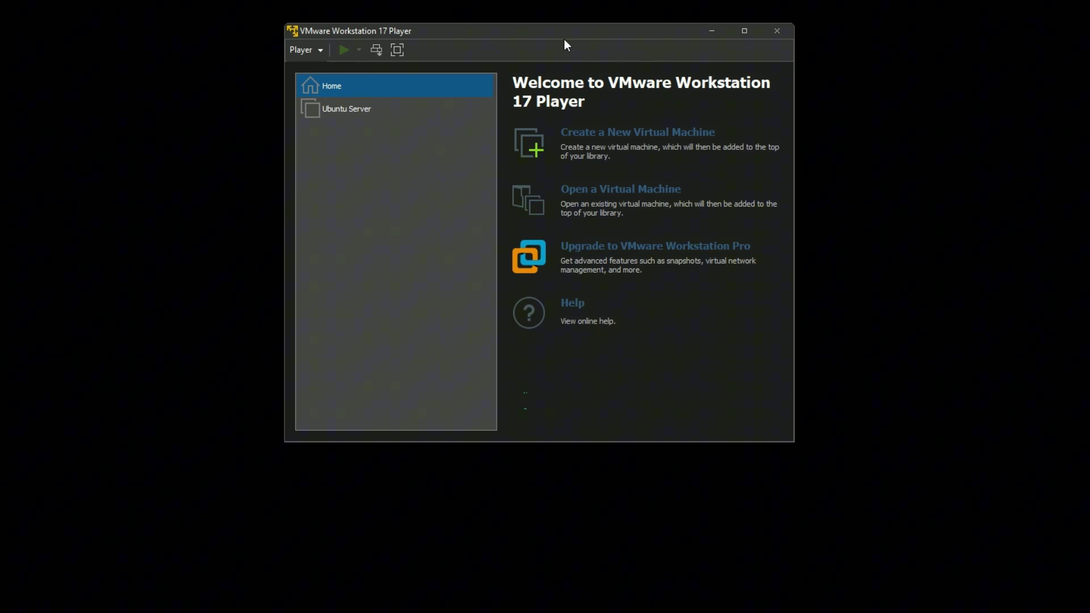
{"action": "left_click", "coordinate": [633, 138]}
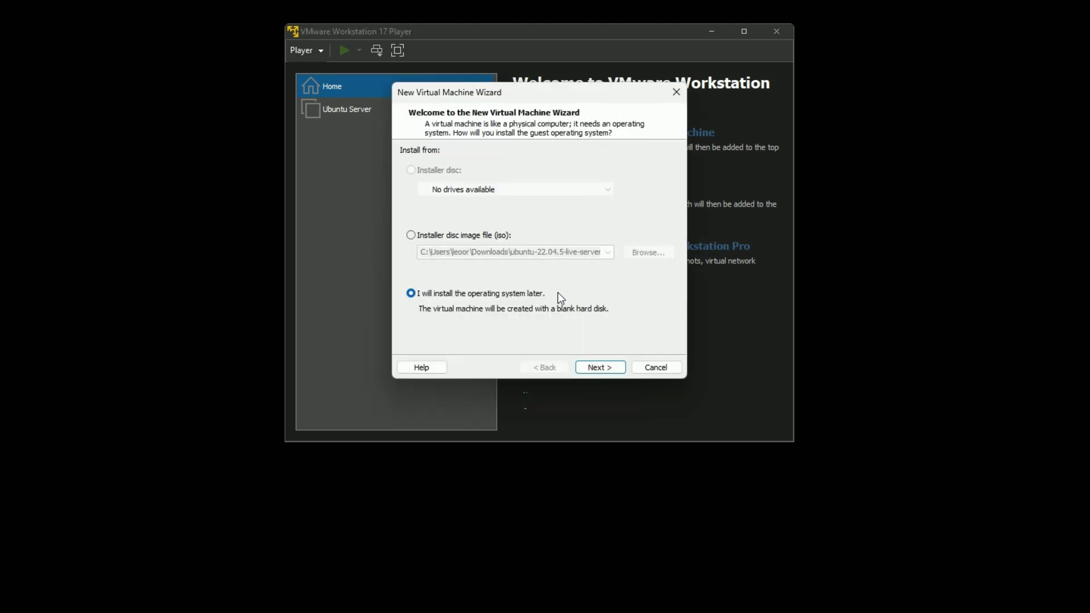
{"action": "left_click", "coordinate": [599, 367]}
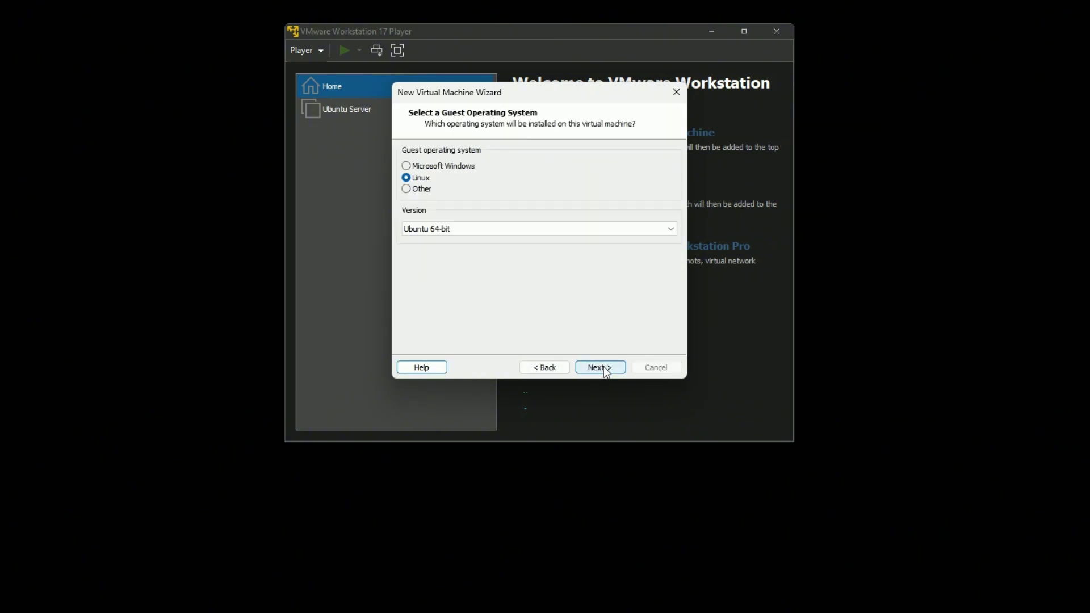
{"action": "left_click", "coordinate": [406, 166]}
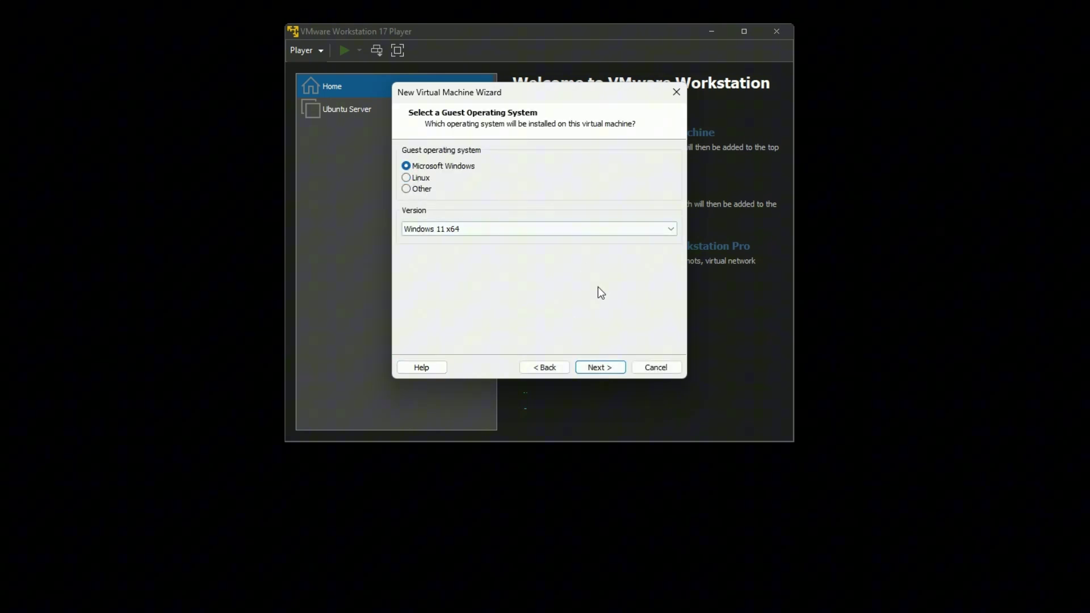
{"action": "left_click", "coordinate": [602, 367]}
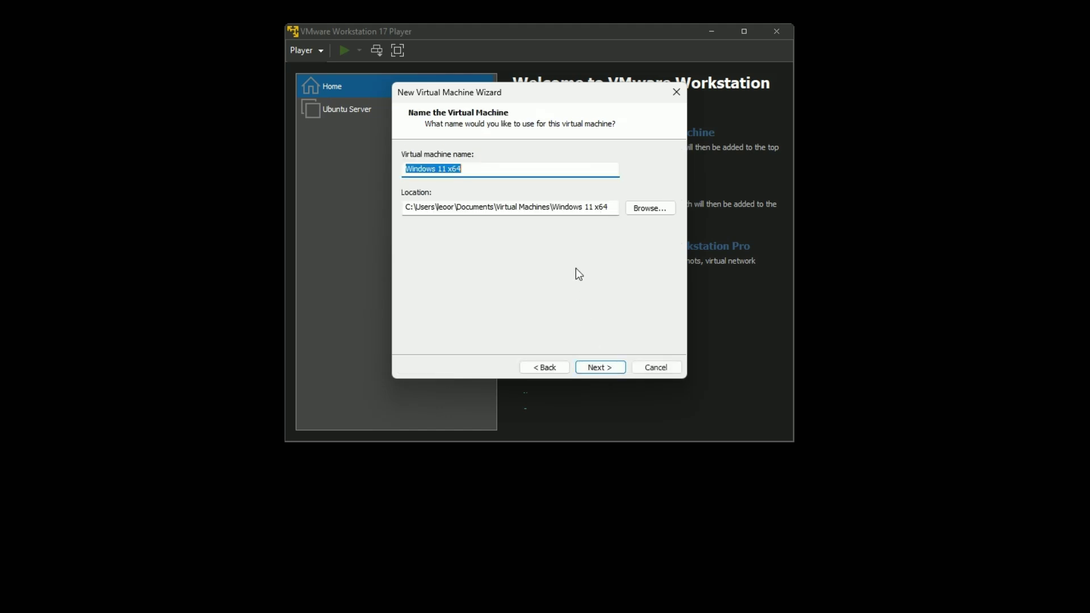
{"action": "left_click", "coordinate": [557, 209]}
{"action": "key", "text": "ctrl+a"}
{"action": "type", "text": "C:\\VMs\\Windows 11"}
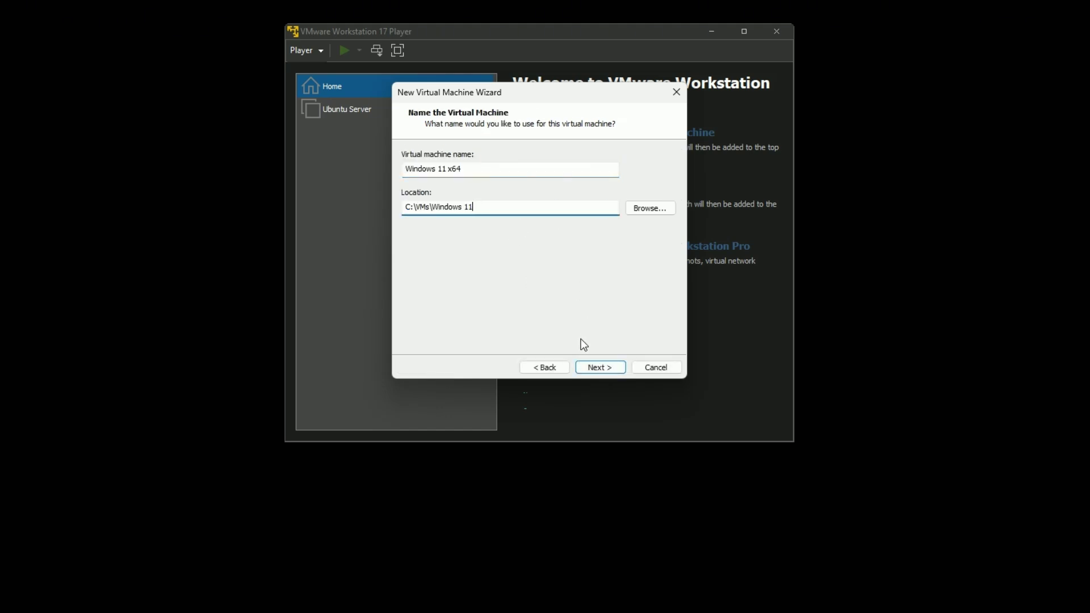
Enter and confirm an encryption password for the VM's TPM files.
{"action": "left_click", "coordinate": [604, 369]}
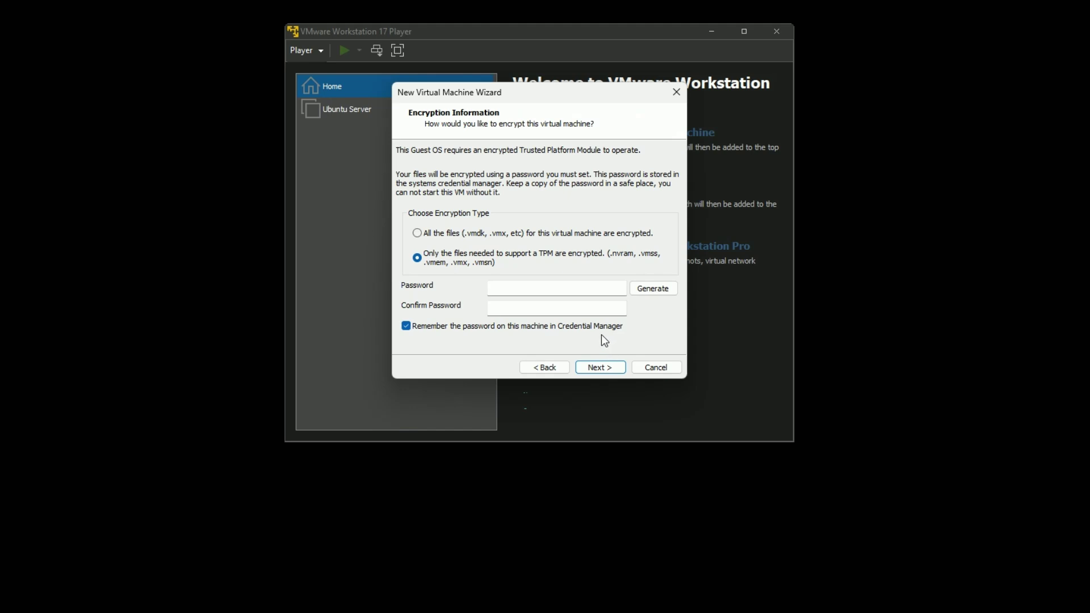
{"action": "left_click", "coordinate": [563, 284]}
{"action": "type", "text": "••••••••••"}
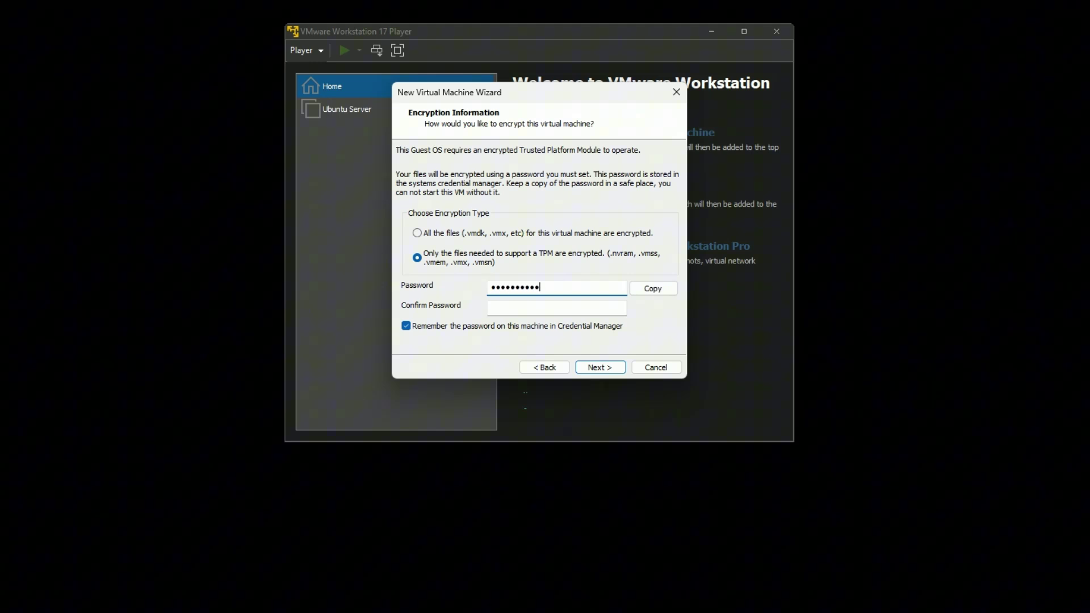
{"action": "type", "text": "••"}
{"action": "key", "text": "Tab"}
{"action": "type", "text": "••••"}
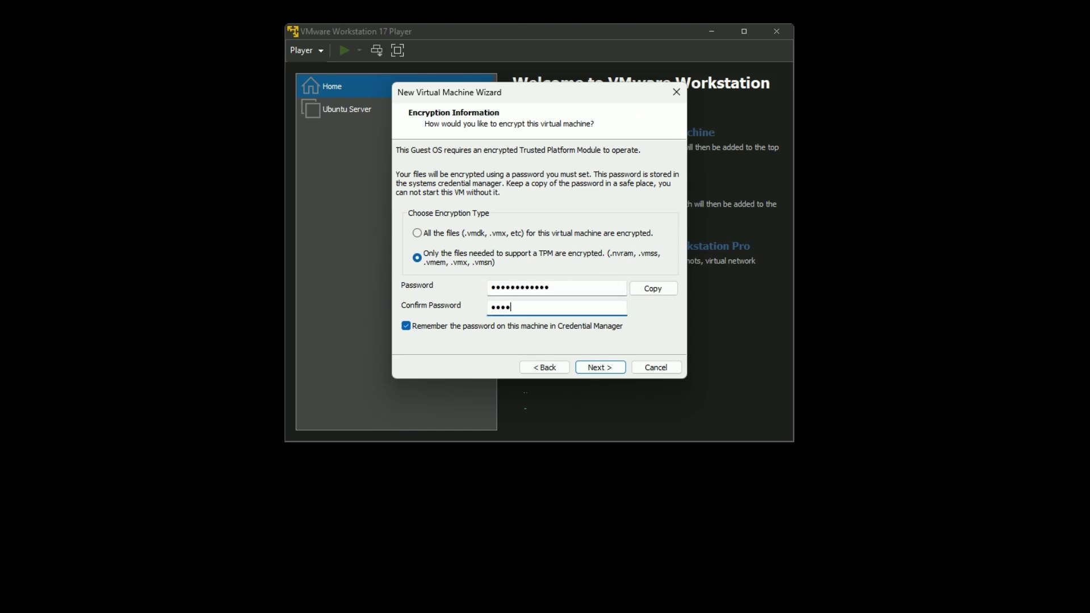
{"action": "type", "text": "••••••••"}
Store the 64 GB virtual disk as a single file.
{"action": "left_click", "coordinate": [604, 369]}
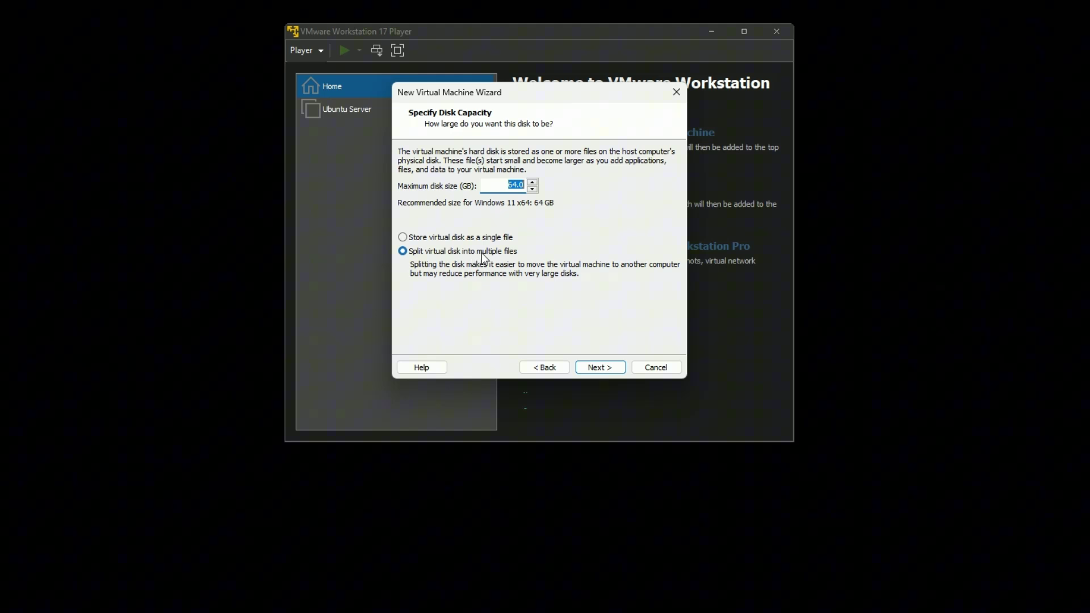
{"action": "left_click", "coordinate": [478, 235]}
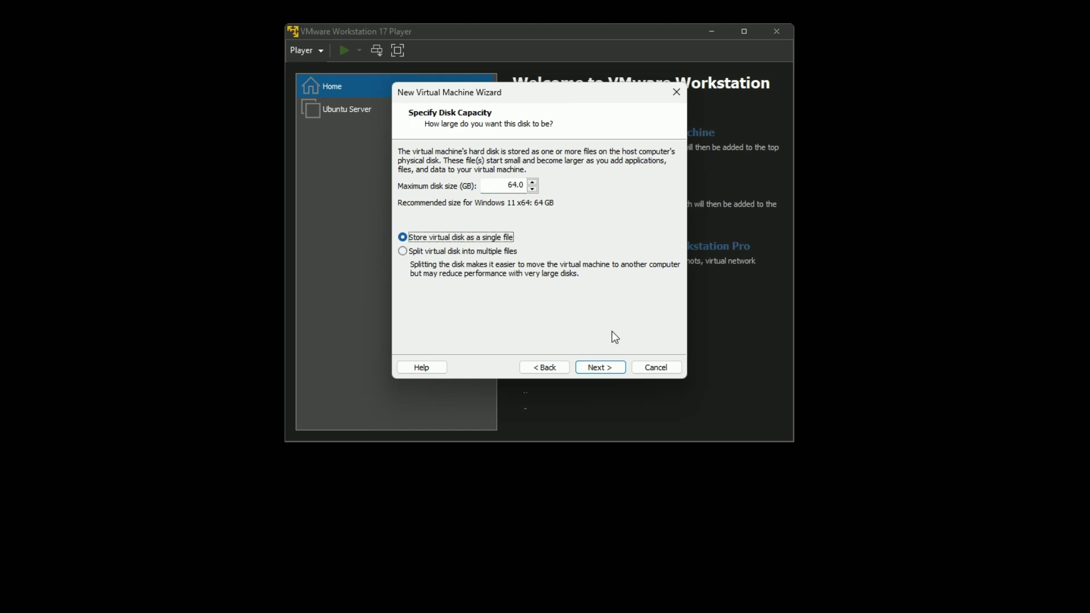
{"action": "left_click", "coordinate": [602, 367]}
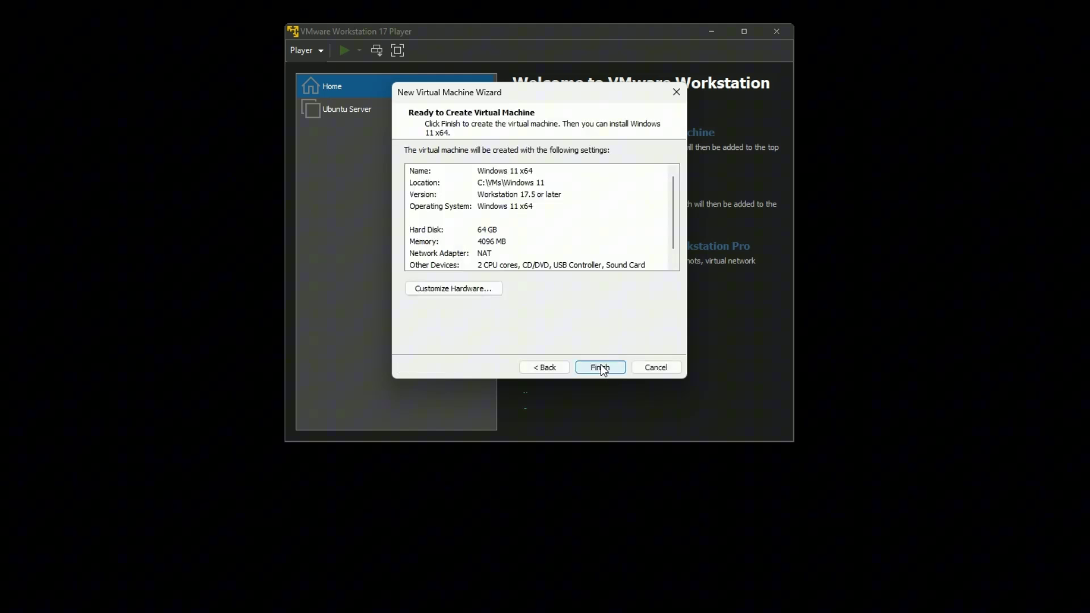
Attach the downloaded Windows 11 ISO from Downloads to the VM's CD/DVD drive.
{"action": "left_click", "coordinate": [452, 291]}
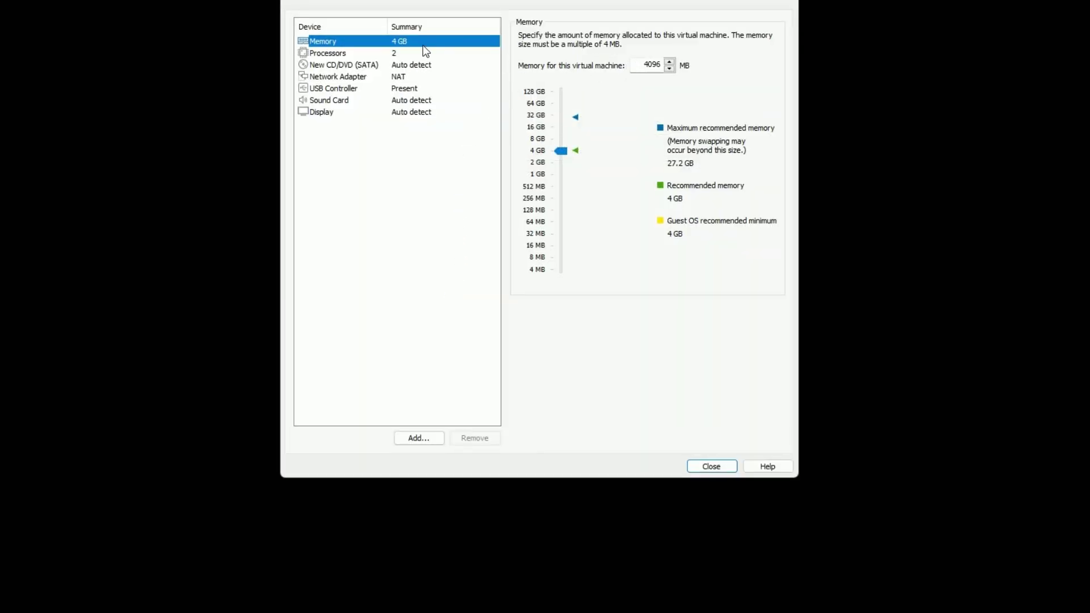
{"action": "left_click", "coordinate": [396, 52]}
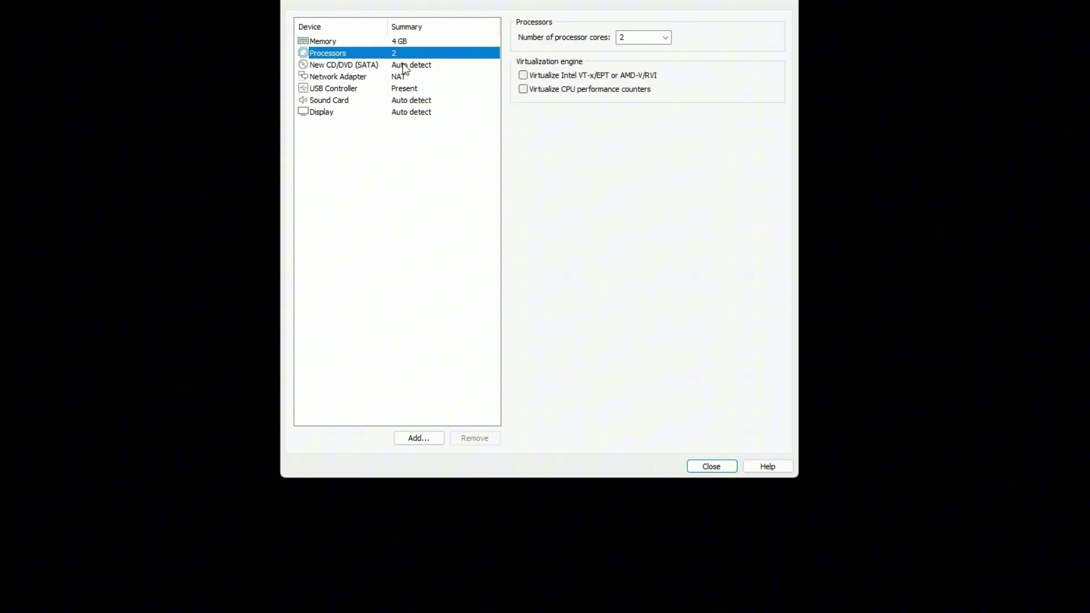
{"action": "left_click", "coordinate": [404, 67]}
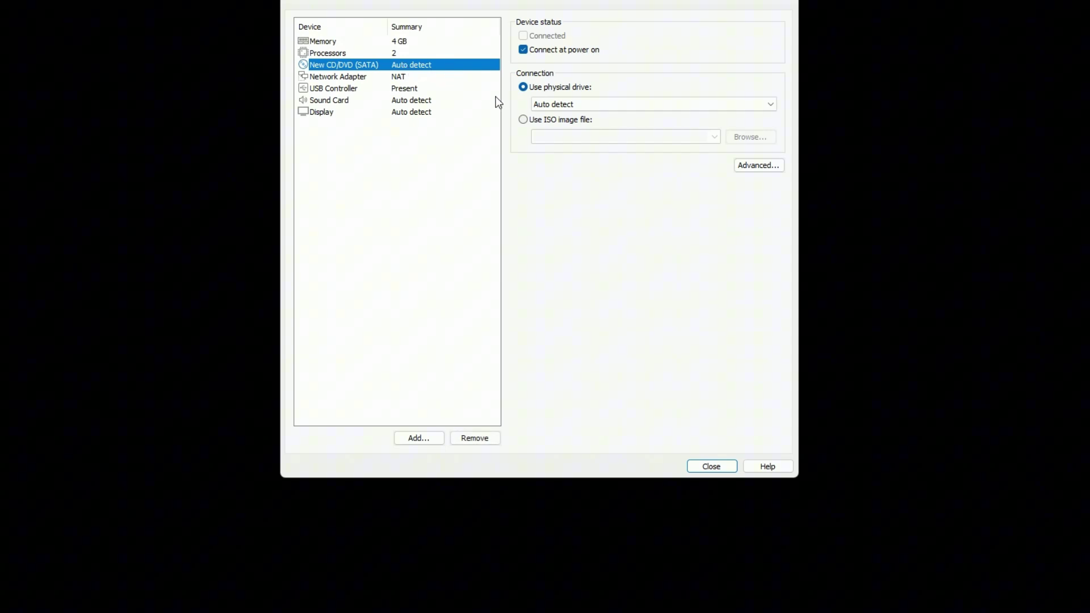
{"action": "left_click", "coordinate": [524, 119]}
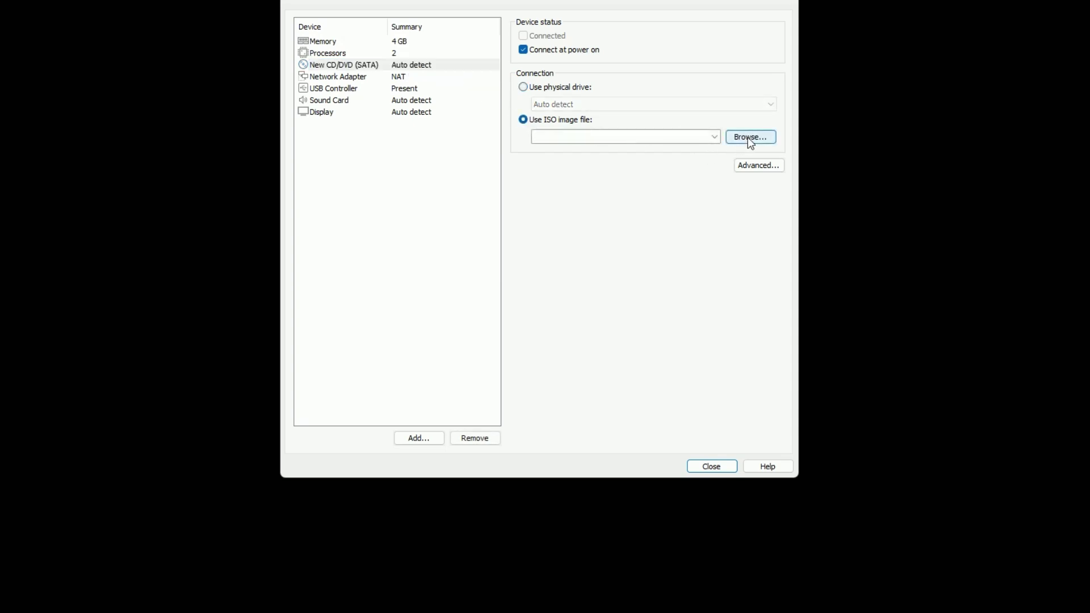
{"action": "left_click", "coordinate": [750, 140]}
{"action": "left_click", "coordinate": [394, 191]}
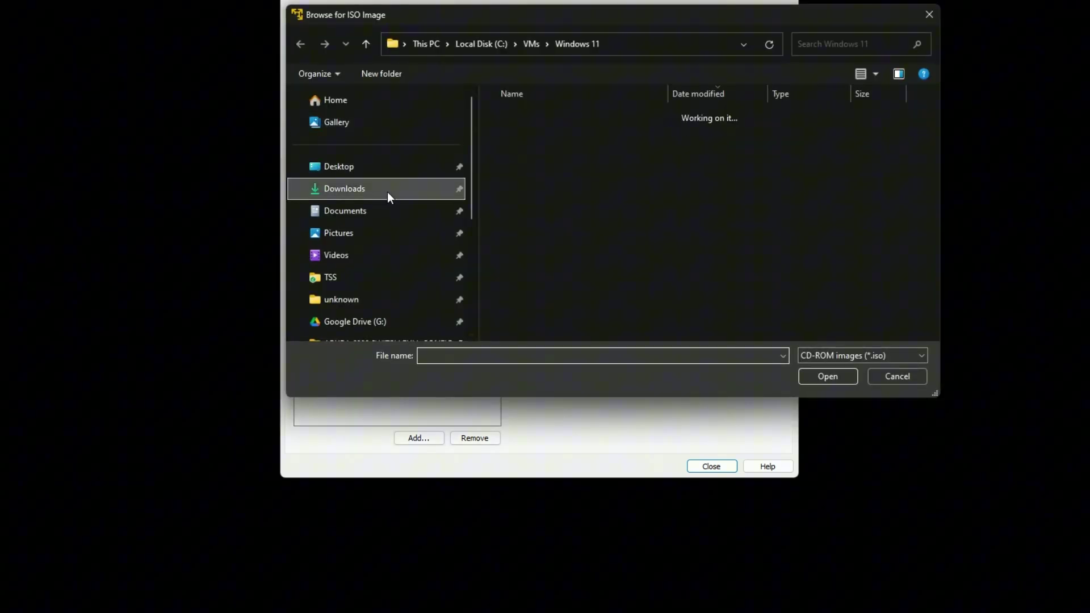
{"action": "double_click", "coordinate": [551, 136]}
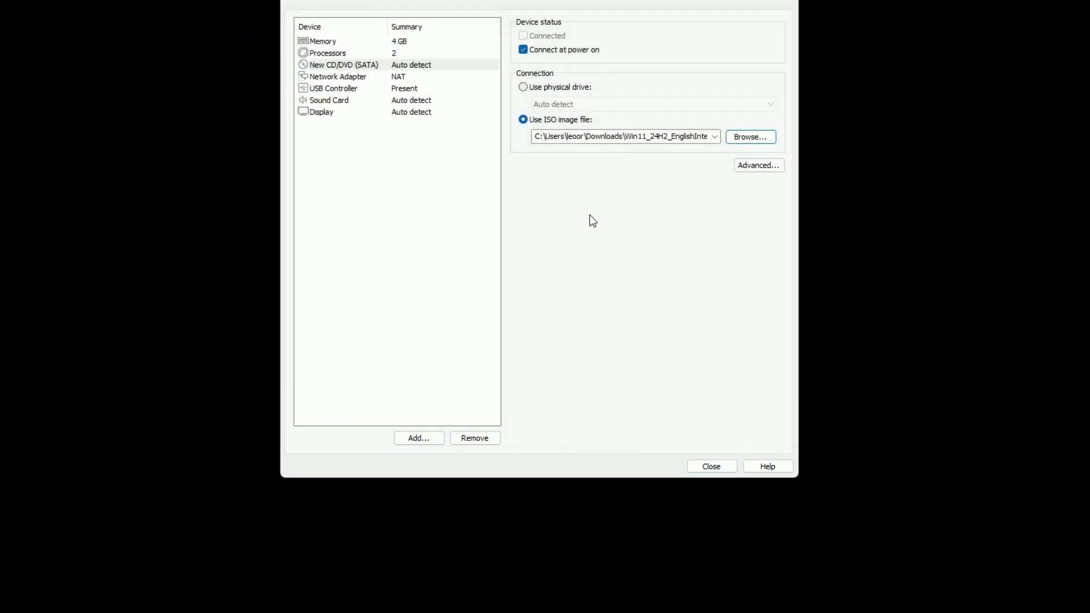
Switch networking to Bridged, bridging to the TP-Link Wireless USB Adapter.
{"action": "left_click", "coordinate": [358, 80]}
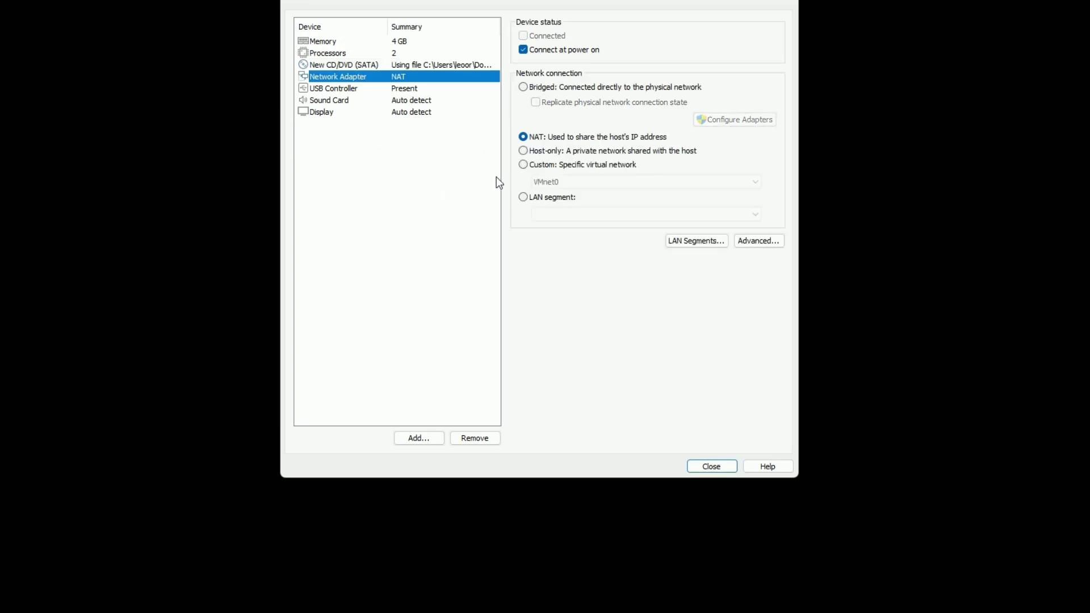
{"action": "left_click", "coordinate": [524, 88]}
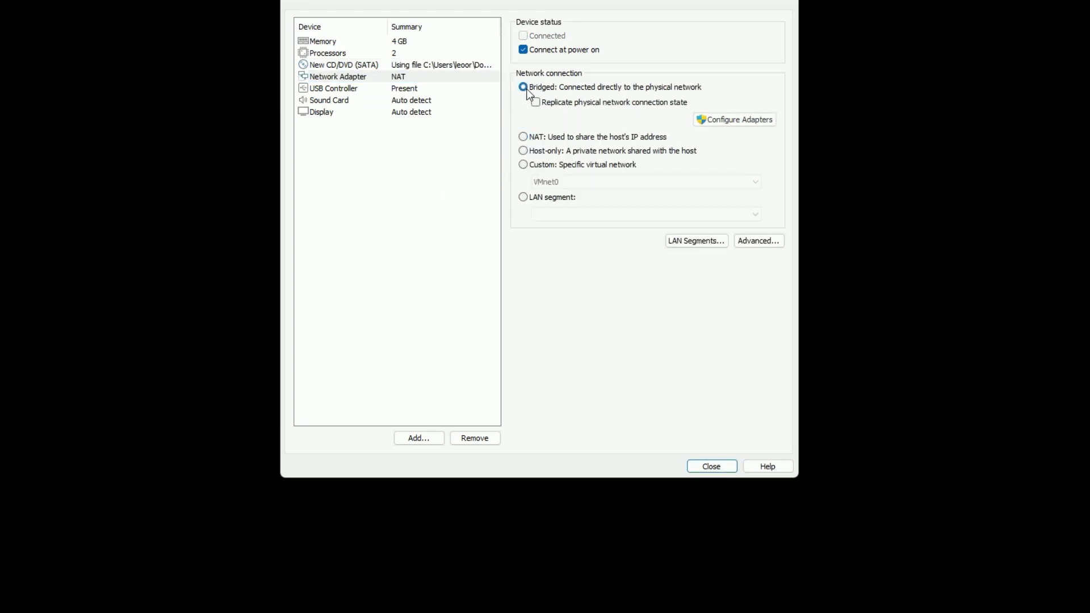
{"action": "left_click", "coordinate": [734, 118]}
{"action": "left_click", "coordinate": [475, 426]}
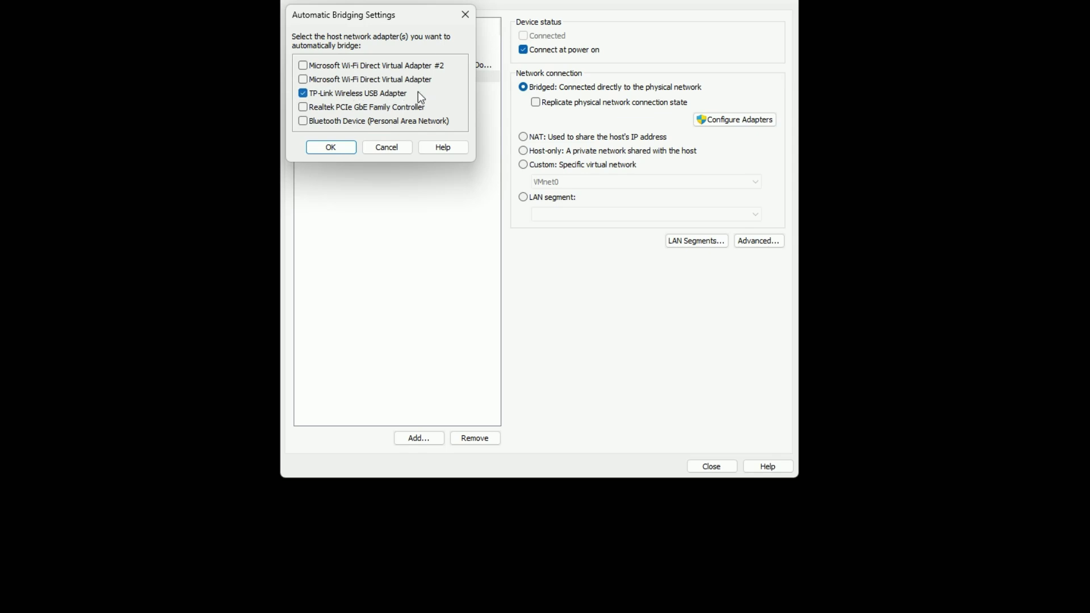
{"action": "left_click", "coordinate": [302, 93]}
{"action": "left_click", "coordinate": [304, 94]}
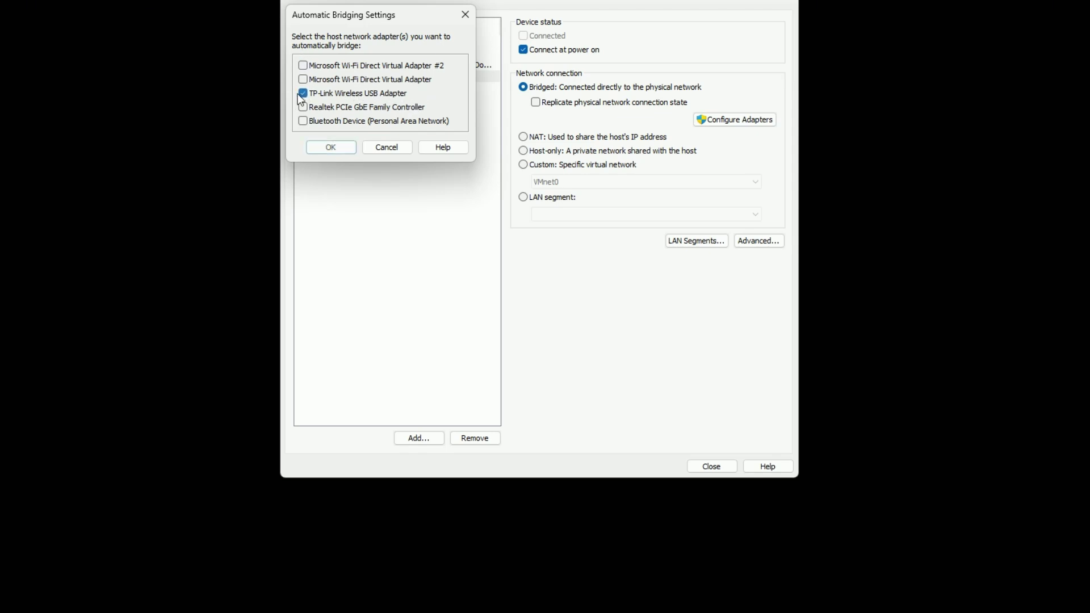
{"action": "left_click", "coordinate": [332, 149]}
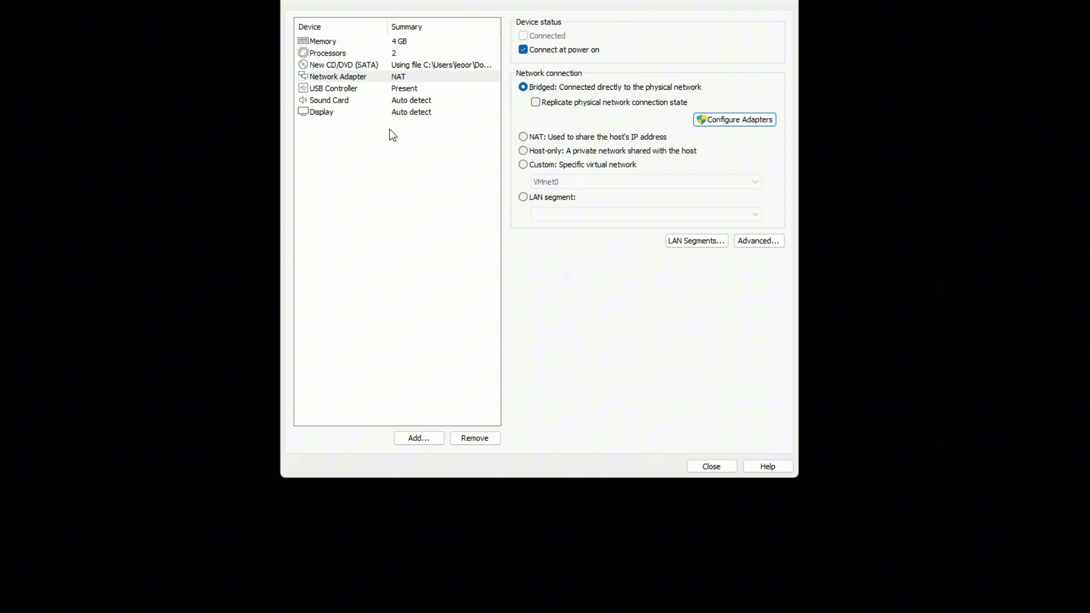
Stop the sound card connecting at power on and turn off 3D graphics acceleration.
{"action": "left_click", "coordinate": [381, 90]}
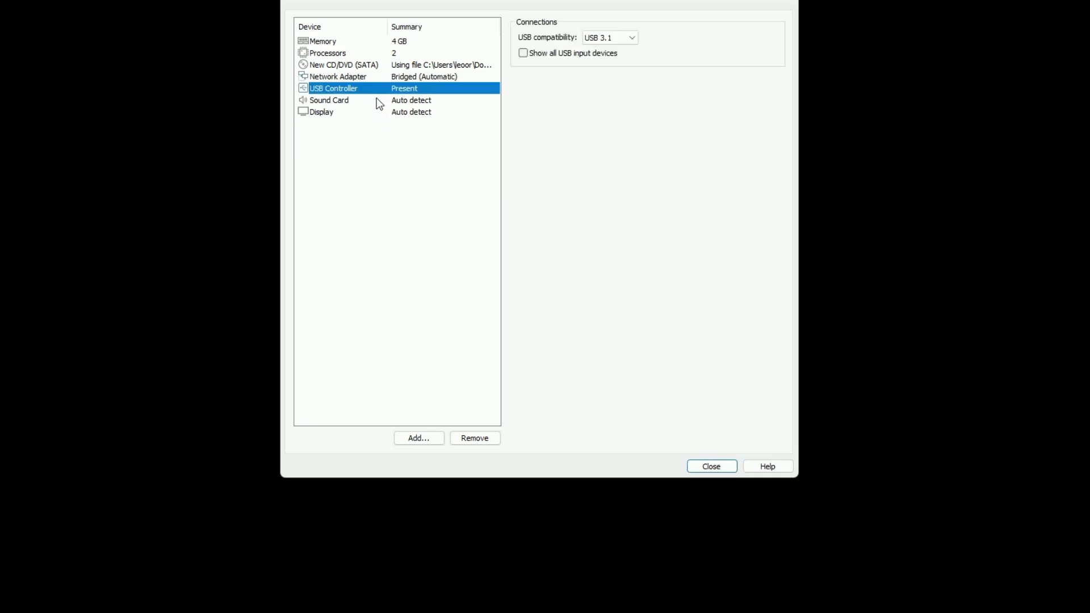
{"action": "left_click", "coordinate": [377, 99]}
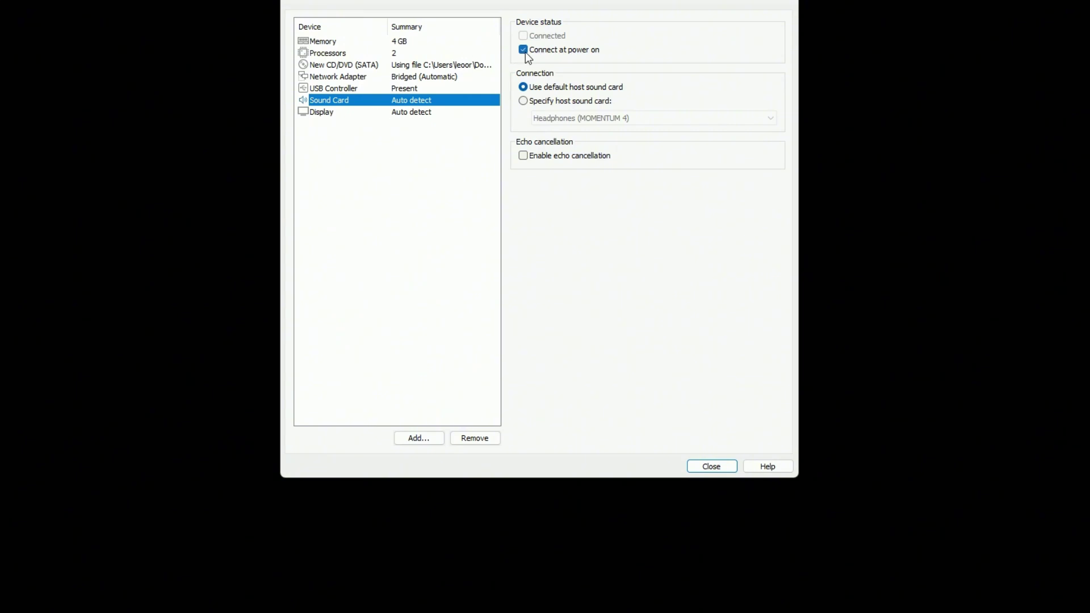
{"action": "left_click", "coordinate": [524, 50]}
{"action": "left_click", "coordinate": [389, 112]}
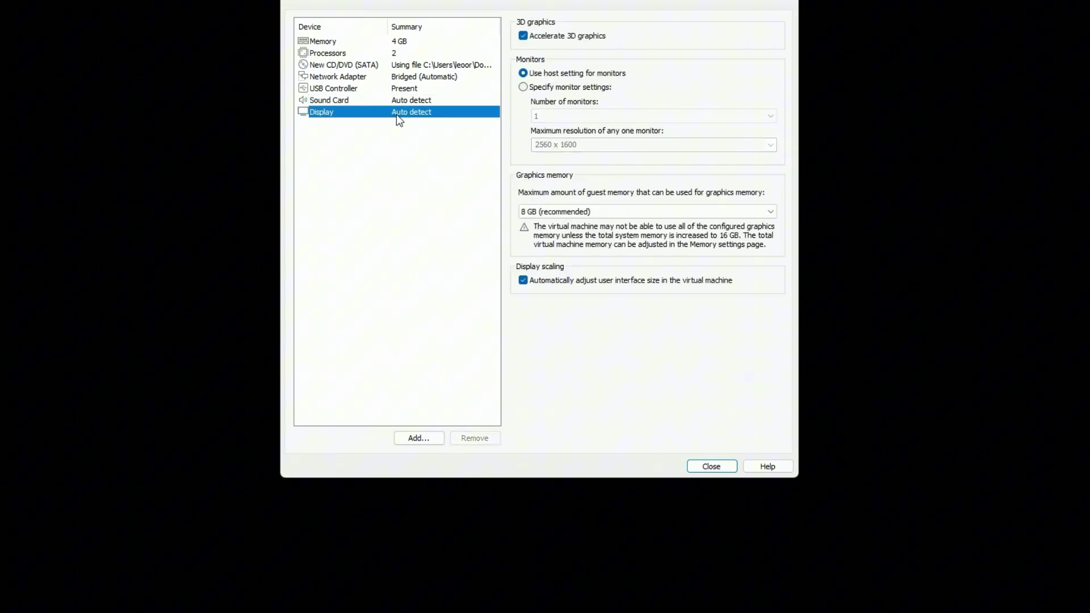
{"action": "left_click", "coordinate": [528, 37]}
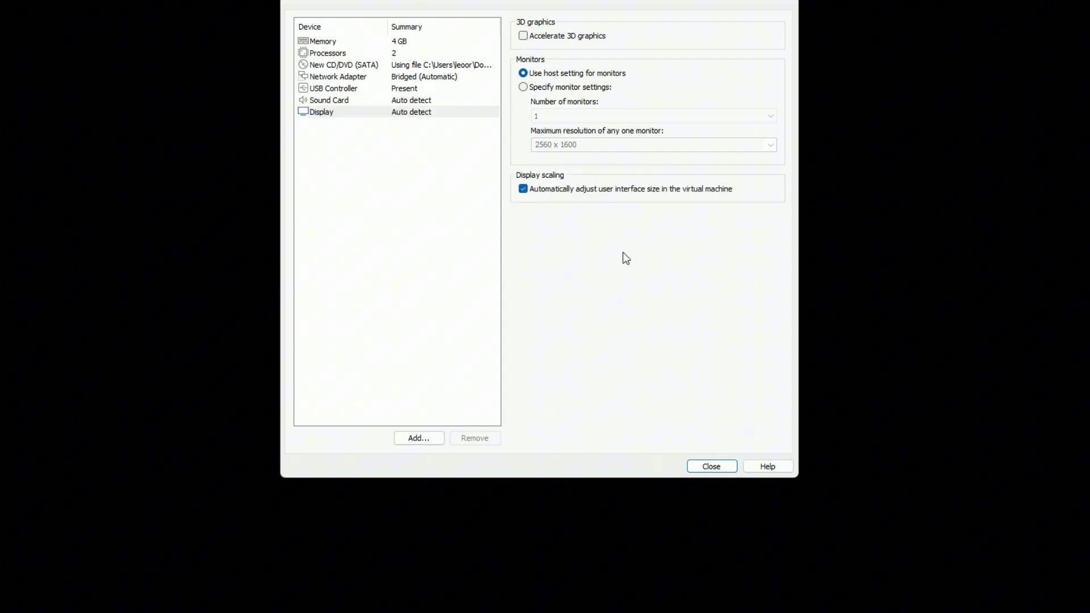
Finish creating the Windows 11 x64 VM, power it on, and boot from the ISO.
{"action": "left_click", "coordinate": [715, 465]}
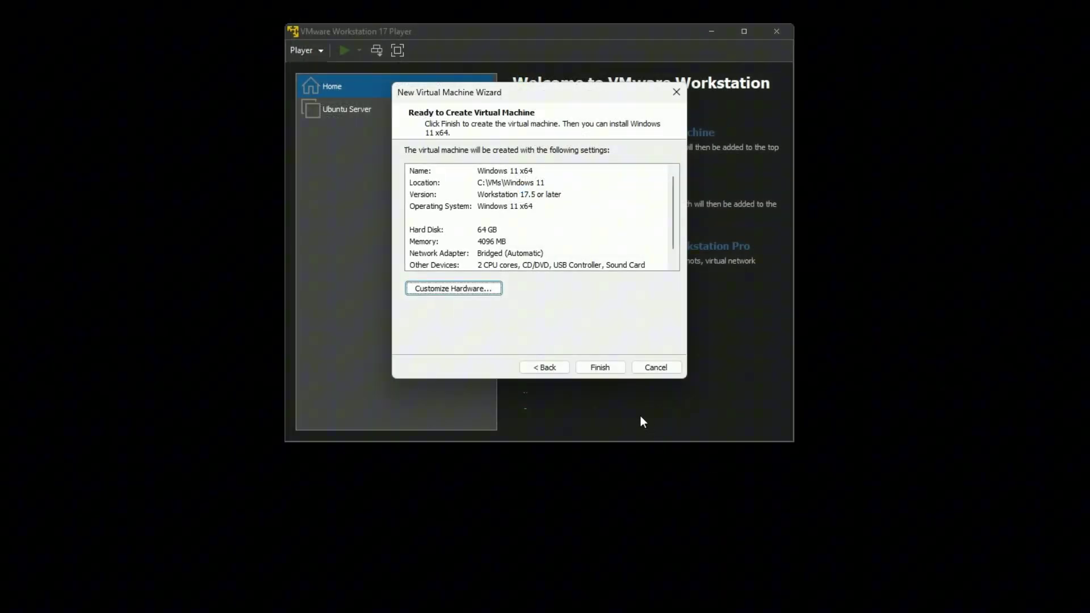
{"action": "left_click", "coordinate": [604, 369]}
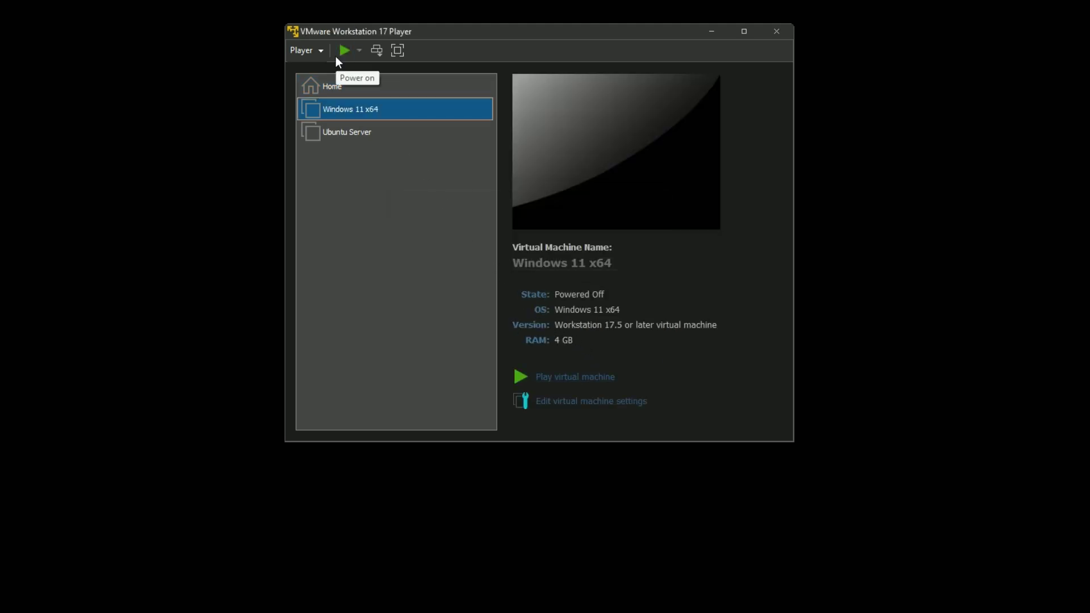
{"action": "right_click", "coordinate": [366, 113]}
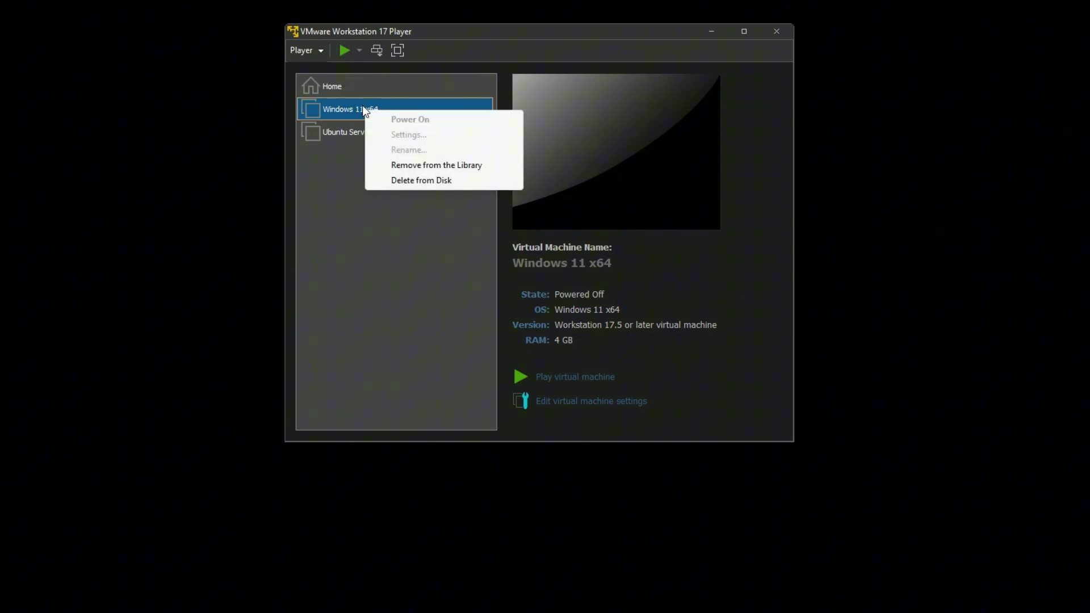
{"action": "left_click", "coordinate": [345, 56]}
{"action": "left_click", "coordinate": [345, 56]}
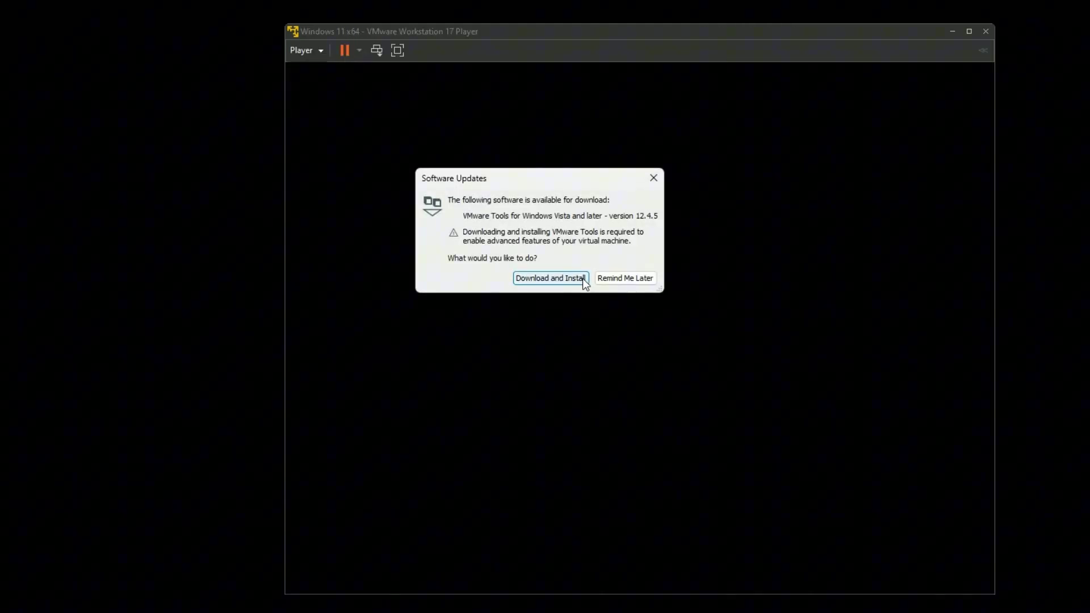
{"action": "left_click", "coordinate": [653, 178]}
{"action": "key", "text": "Return"}
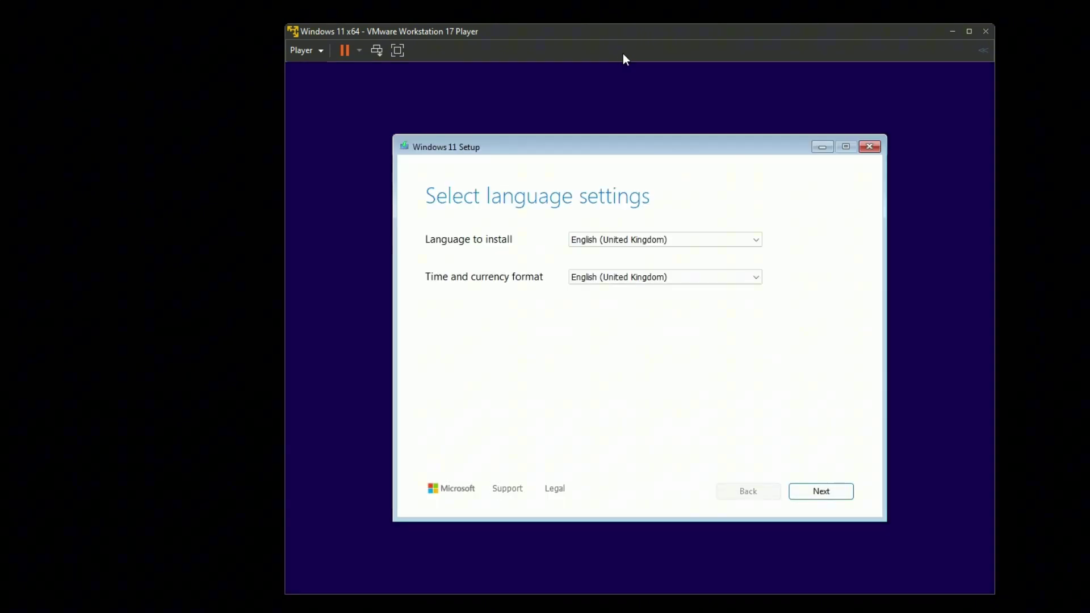
Keep English (United Kingdom), pick Swedish (Sweden) time format and Swedish keyboard in Setup.
{"action": "left_click", "coordinate": [610, 238]}
{"action": "left_click", "coordinate": [611, 238]}
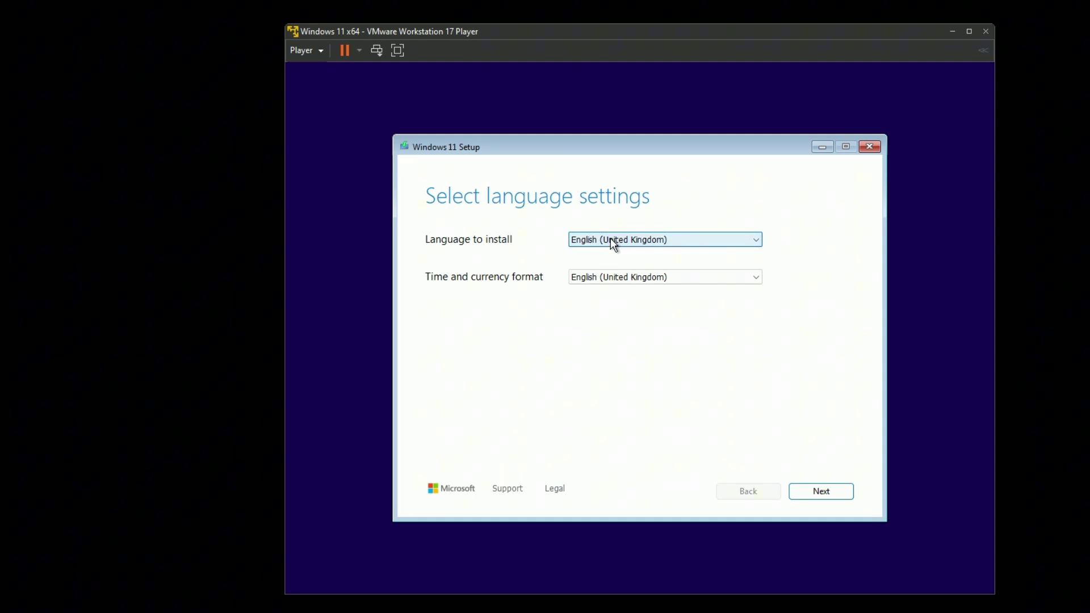
{"action": "left_click", "coordinate": [620, 283]}
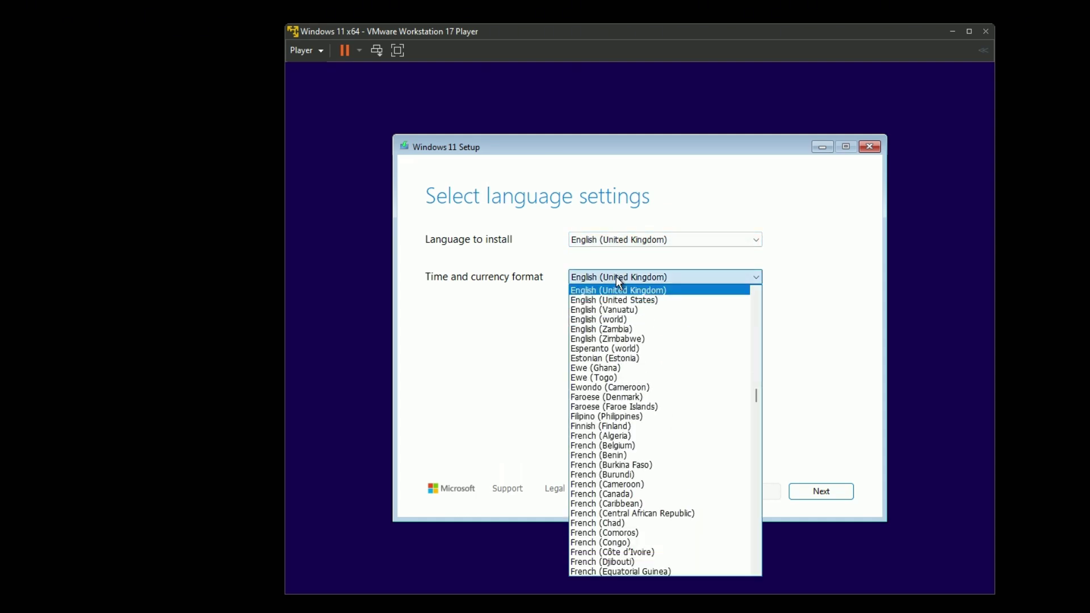
{"action": "key", "text": "t"}
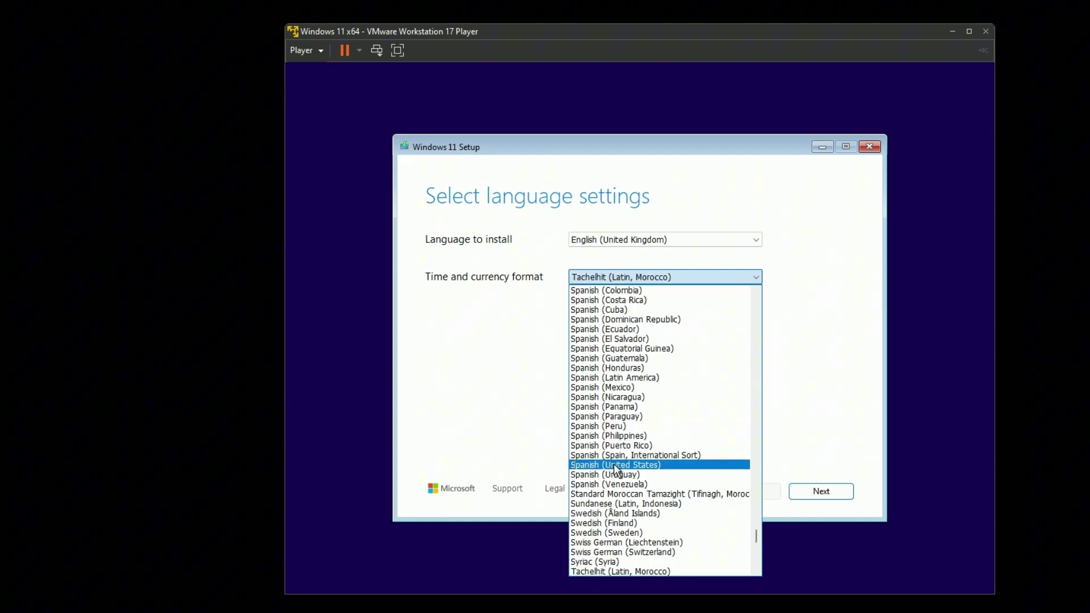
{"action": "left_click", "coordinate": [614, 531]}
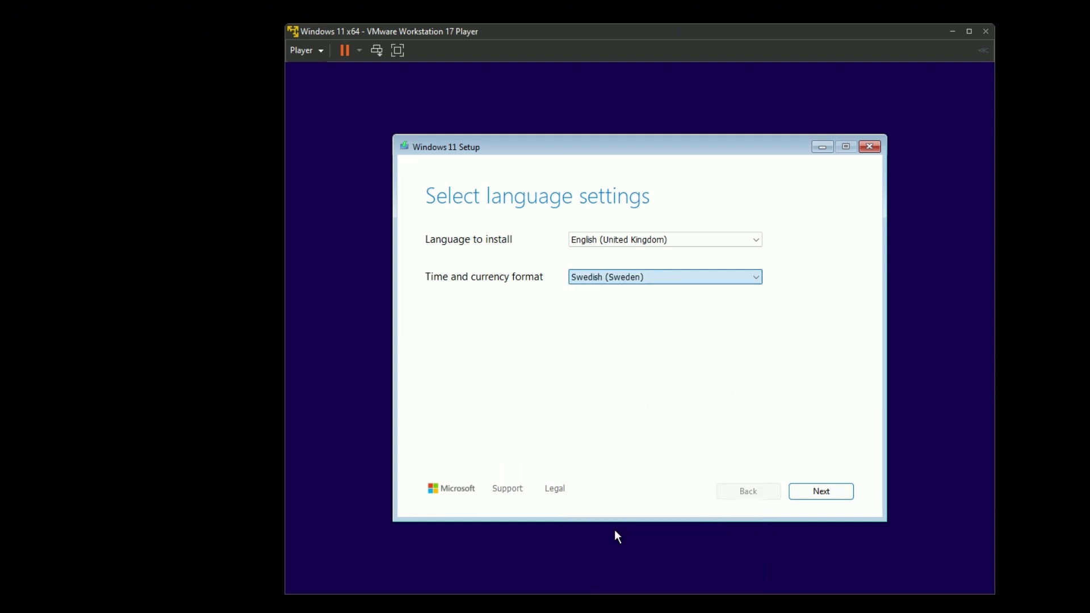
{"action": "left_click", "coordinate": [829, 493]}
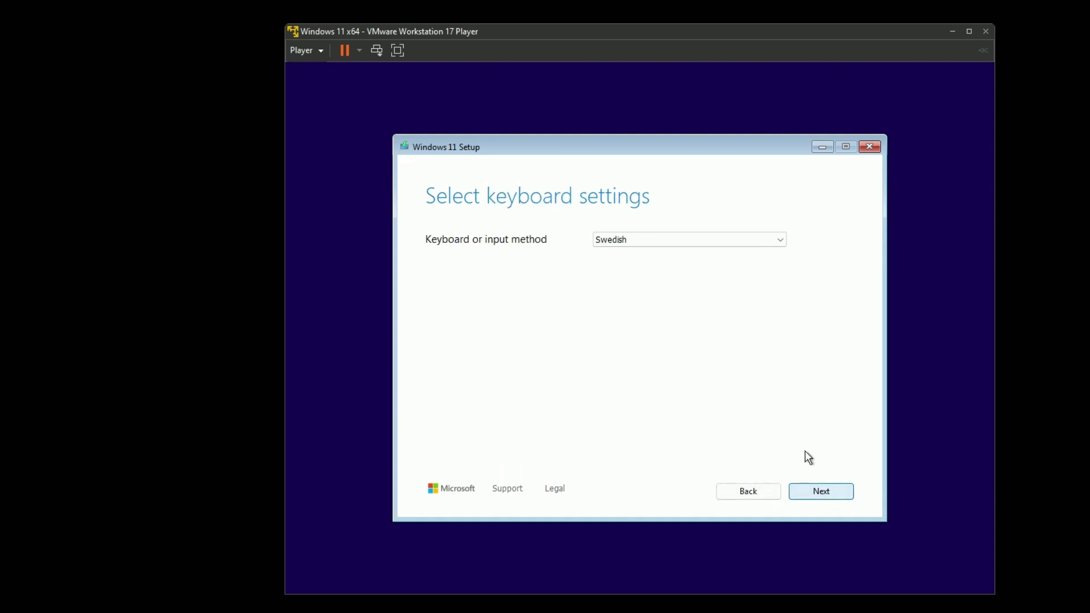
{"action": "left_click", "coordinate": [730, 241]}
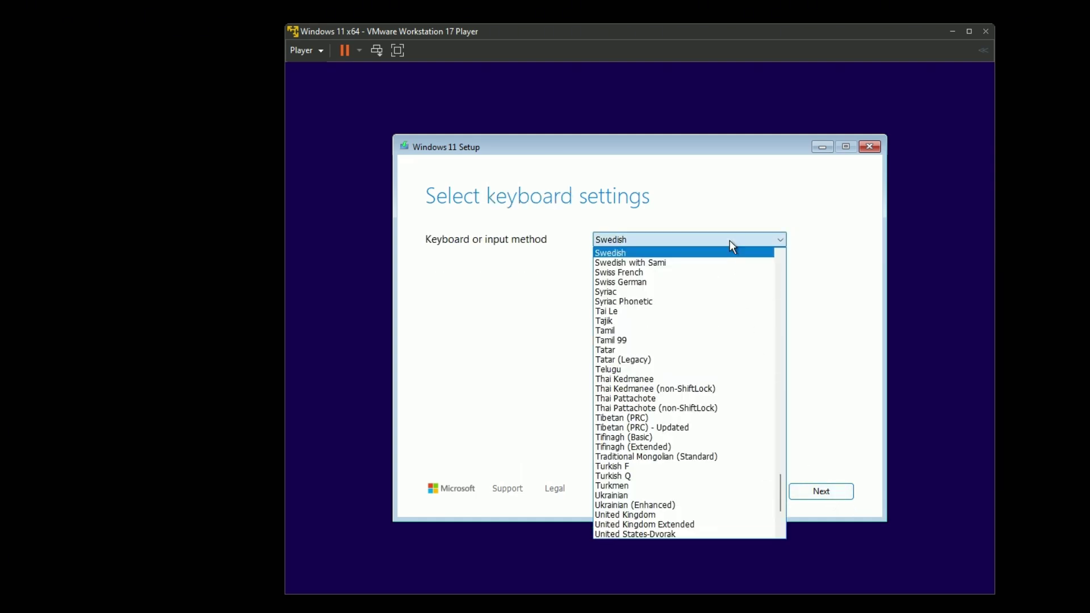
{"action": "left_click", "coordinate": [710, 251]}
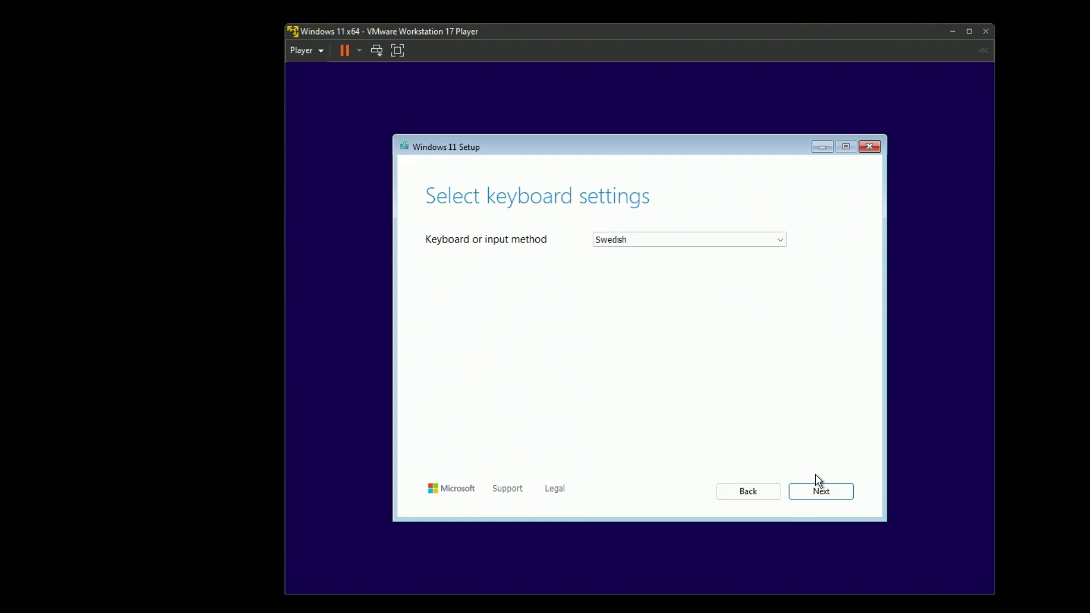
{"action": "left_click", "coordinate": [822, 492]}
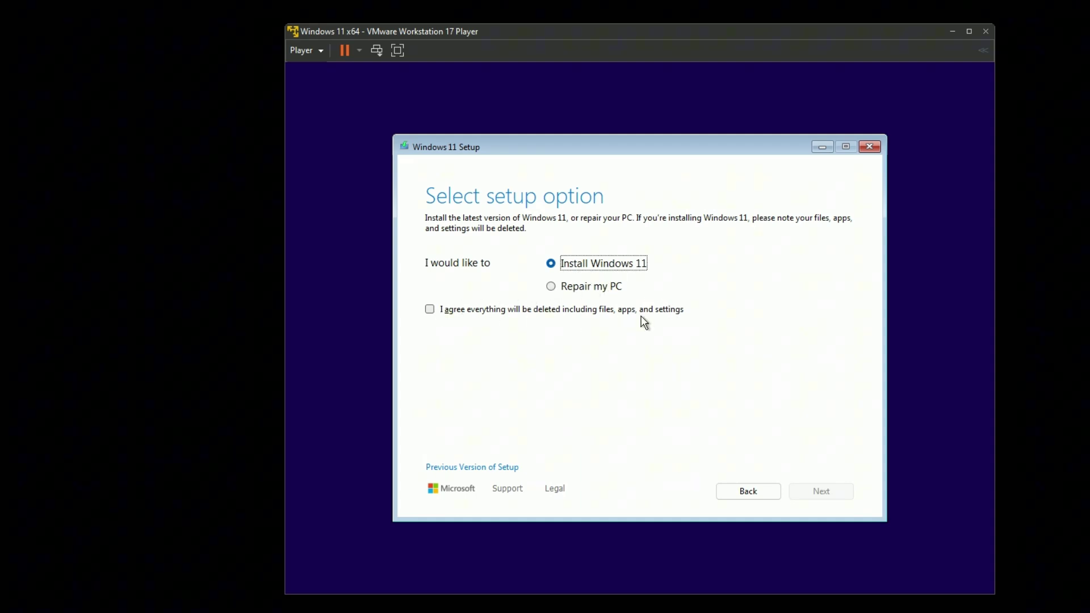
Agree to the clean install, skip the product key, and choose Windows 11 Pro.
{"action": "left_click", "coordinate": [435, 311]}
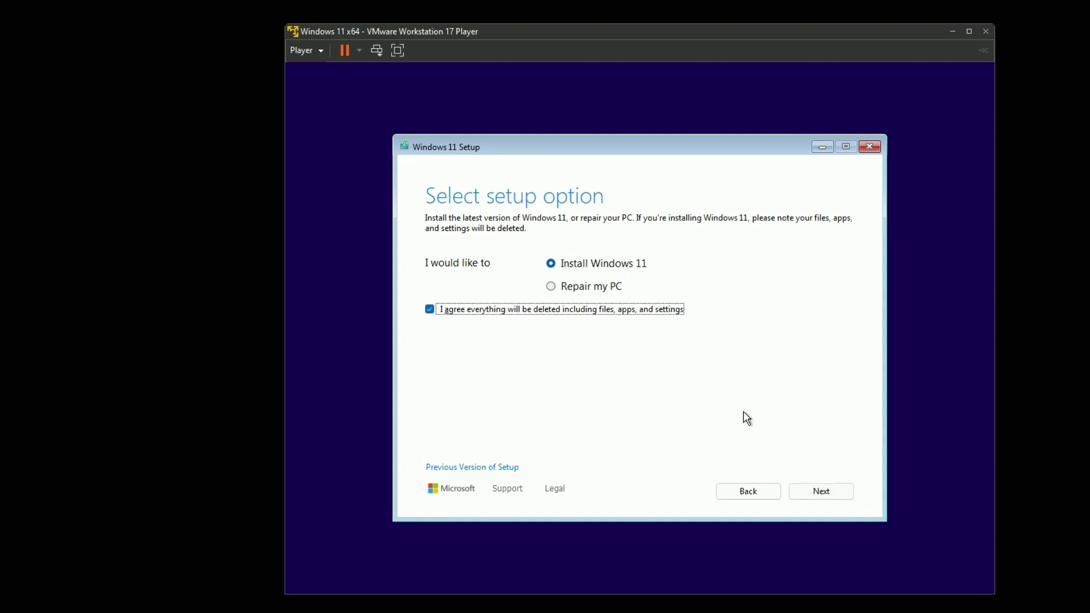
{"action": "left_click", "coordinate": [820, 492]}
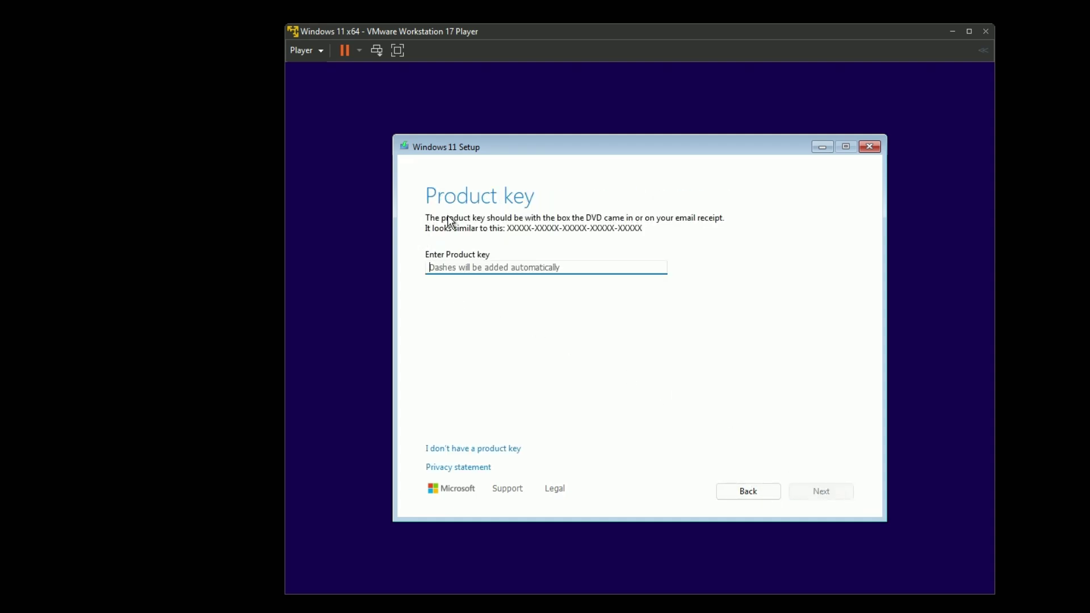
{"action": "left_click", "coordinate": [475, 449]}
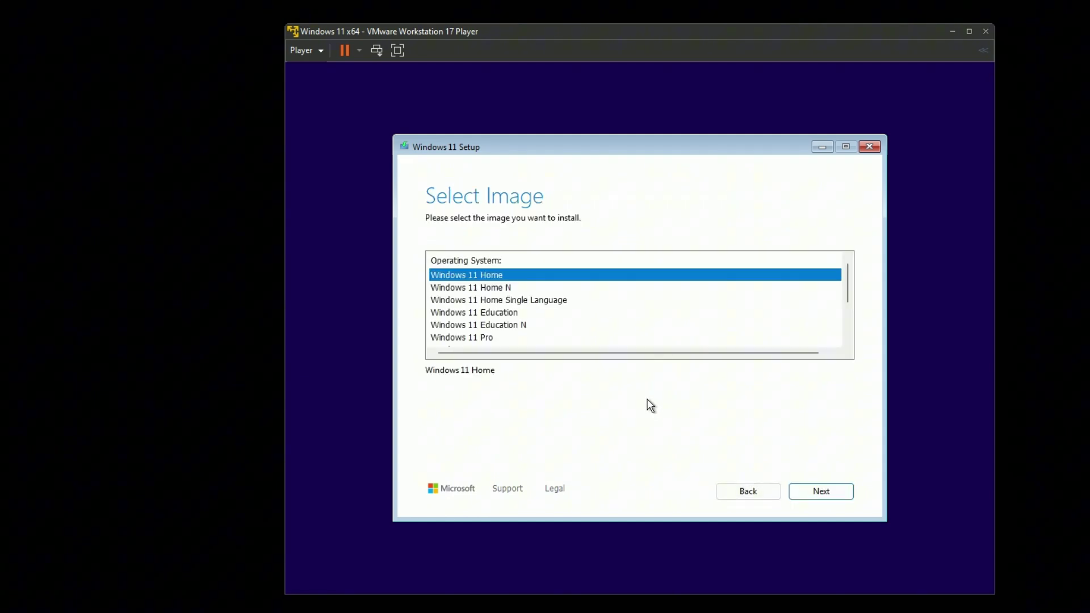
{"action": "left_click", "coordinate": [491, 337]}
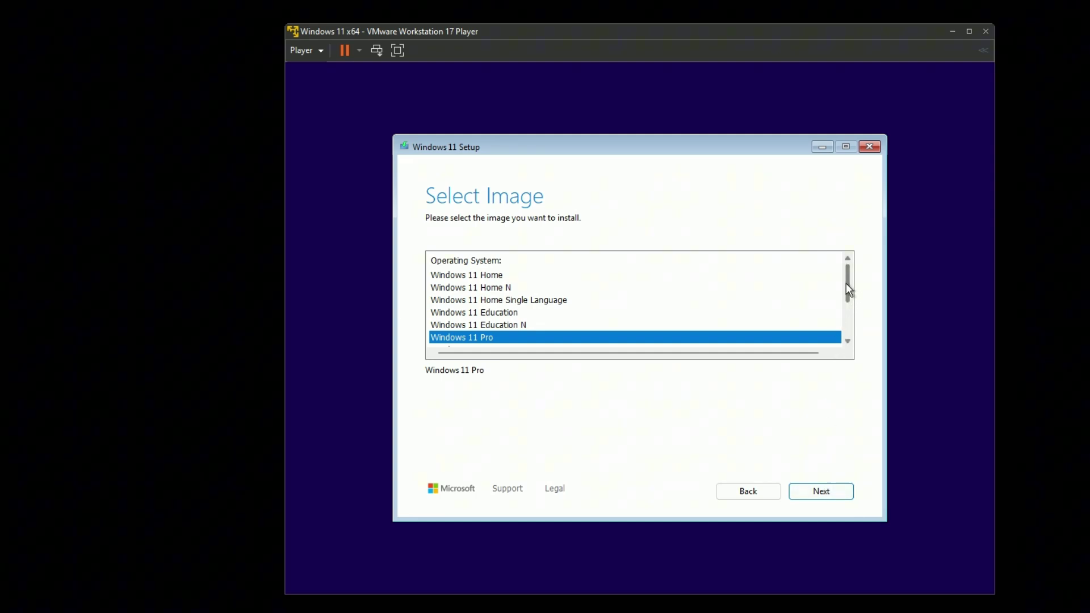
{"action": "mouse_move", "coordinate": [847, 285]}
{"action": "left_mouse_down"}
{"action": "mouse_move", "coordinate": [848, 313]}
{"action": "mouse_move", "coordinate": [848, 285]}
{"action": "left_mouse_up"}
{"action": "left_click", "coordinate": [821, 495]}
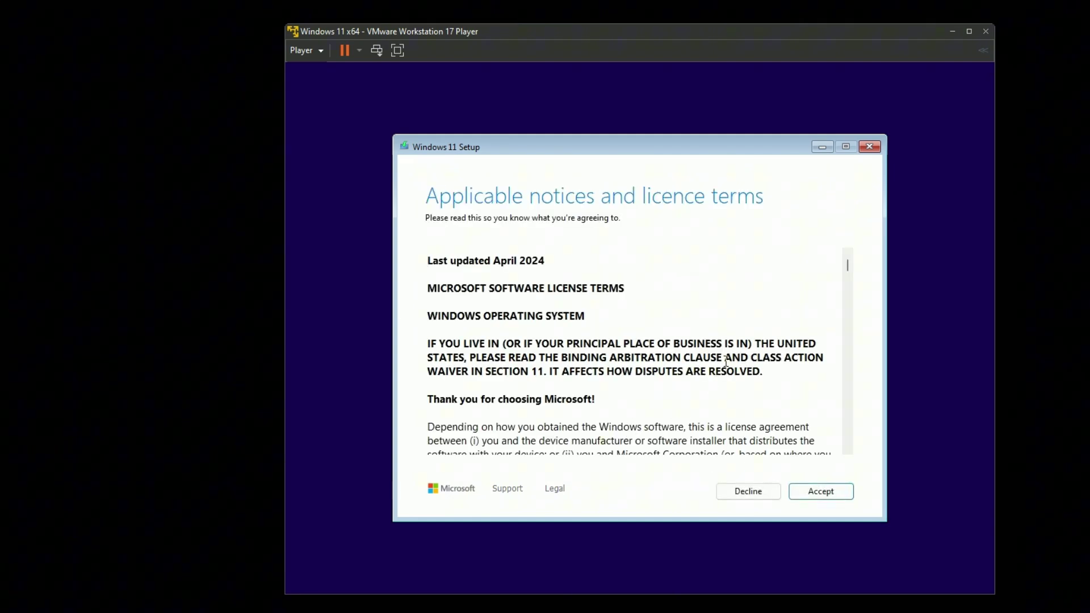
Accept the licence and install Windows 11 onto Disk 0's unallocated space.
{"action": "left_click", "coordinate": [819, 490]}
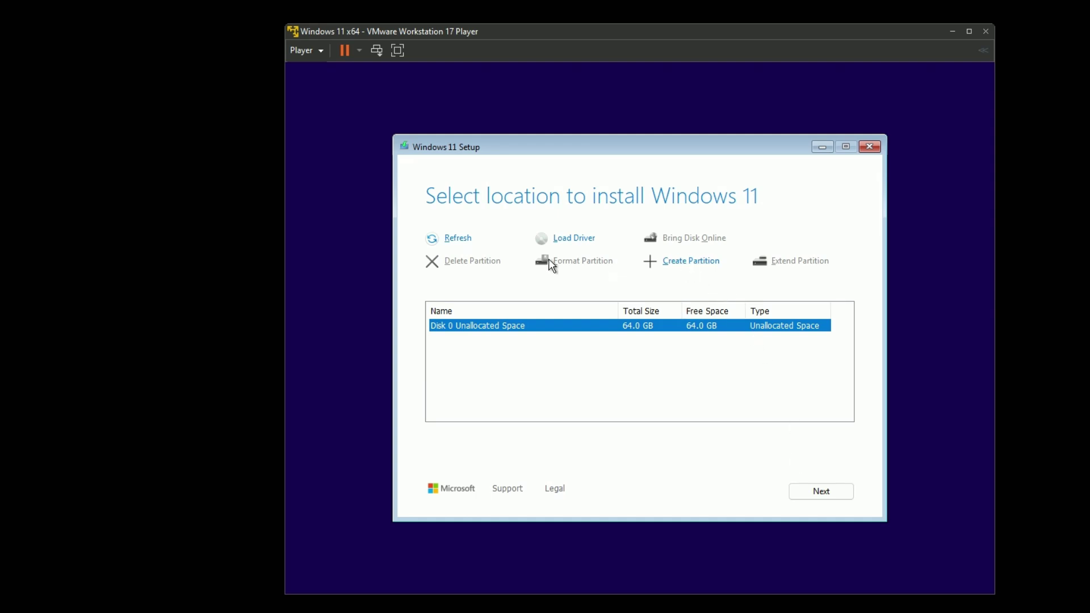
{"action": "left_click", "coordinate": [465, 243]}
{"action": "left_click", "coordinate": [821, 492]}
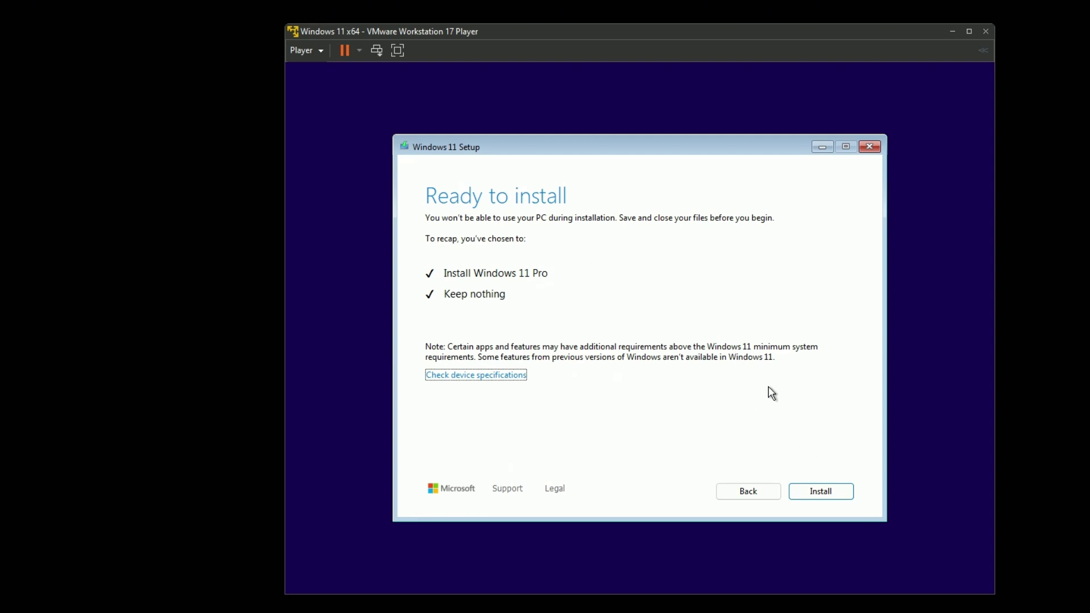
{"action": "left_click", "coordinate": [822, 490]}
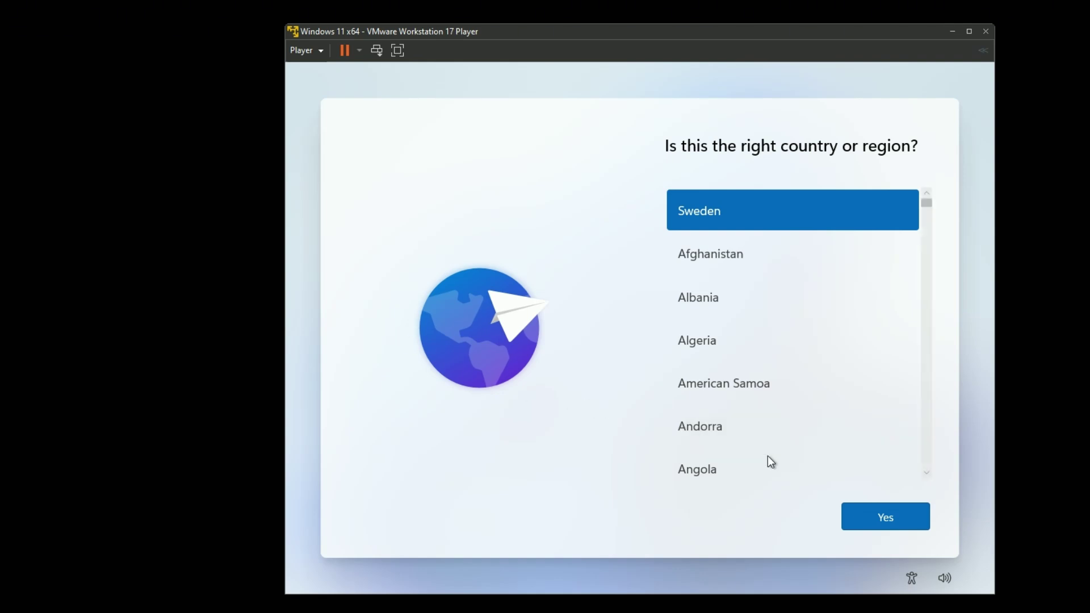
Accept Sweden as the region, then pick and confirm the Swedish keyboard layout.
{"action": "left_click", "coordinate": [887, 519]}
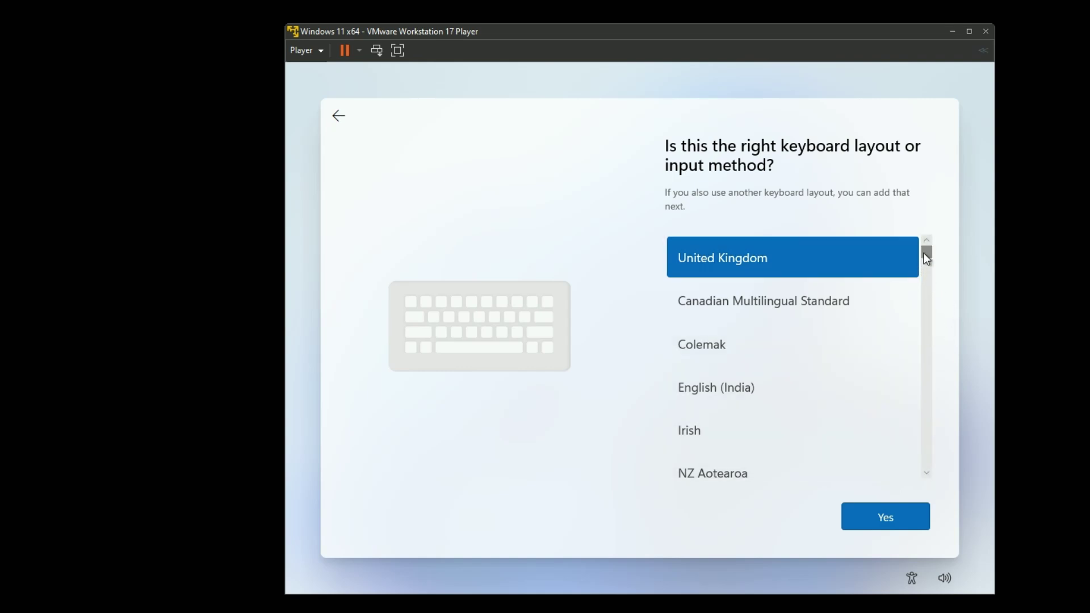
{"action": "left_click_drag", "start_coordinate": [926, 254], "coordinate": [923, 414]}
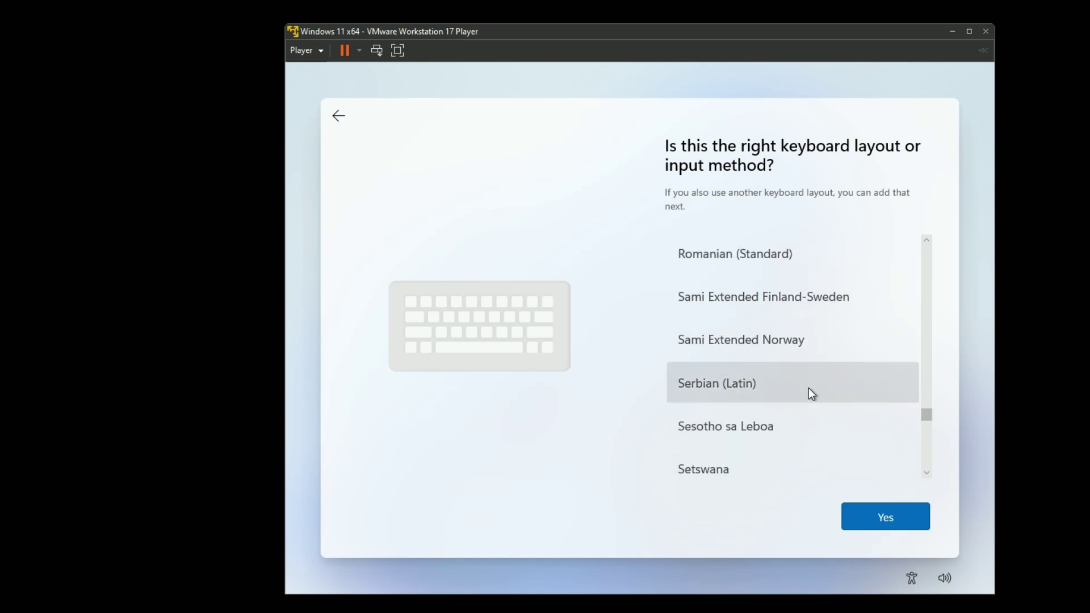
{"action": "scroll", "coordinate": [805, 386], "scroll_direction": "down", "scroll_amount": 2}
{"action": "scroll", "coordinate": [804, 386], "scroll_direction": "down", "scroll_amount": 6}
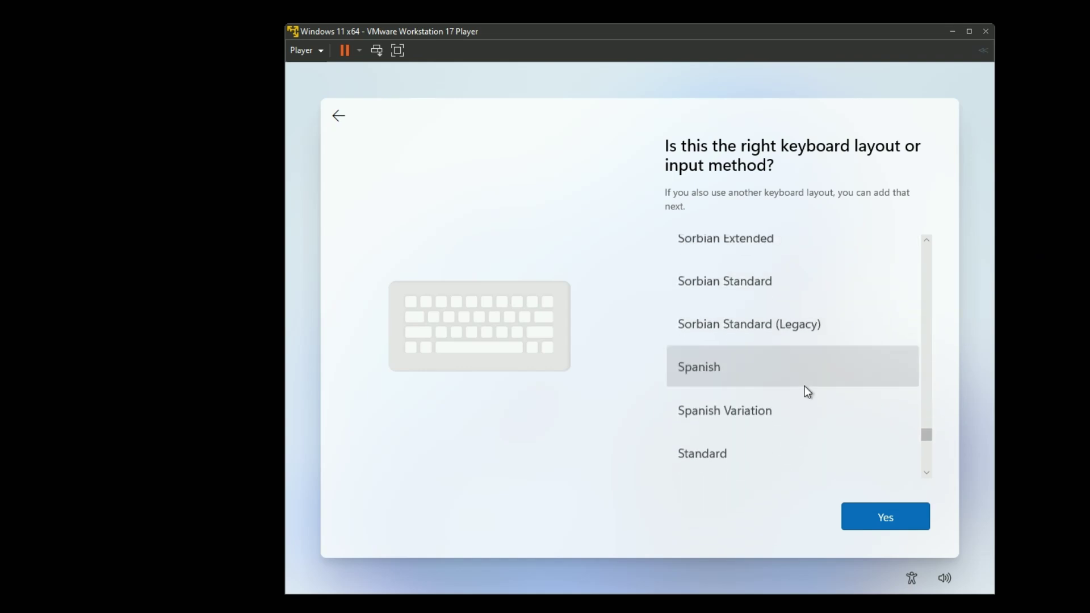
{"action": "left_click", "coordinate": [779, 408]}
{"action": "left_click", "coordinate": [878, 514]}
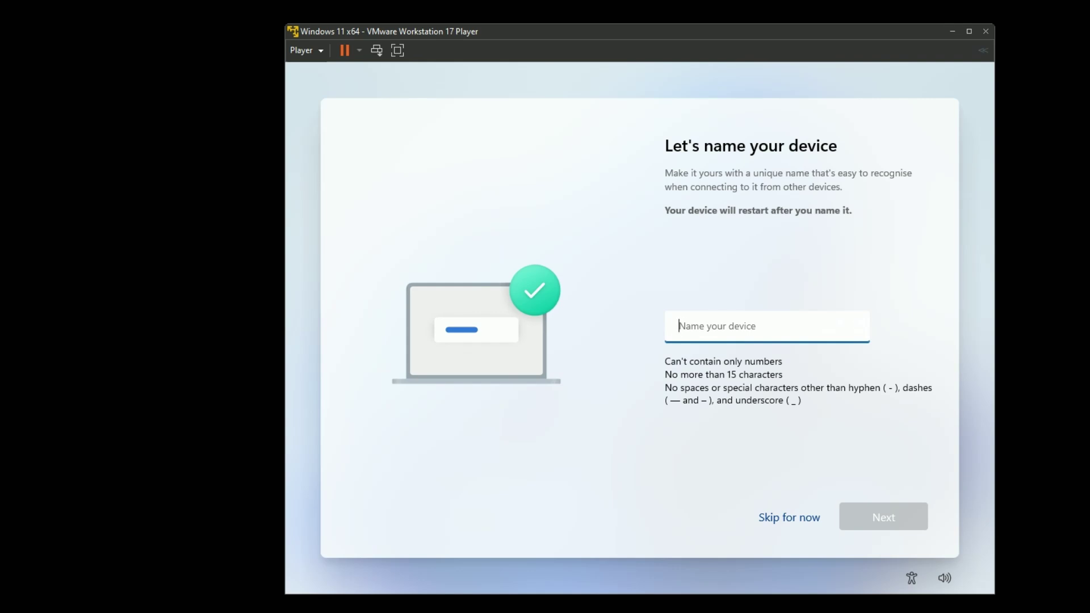
Enter w11tss as the device name and continue so the VM restarts.
{"action": "type", "text": "w11tss"}
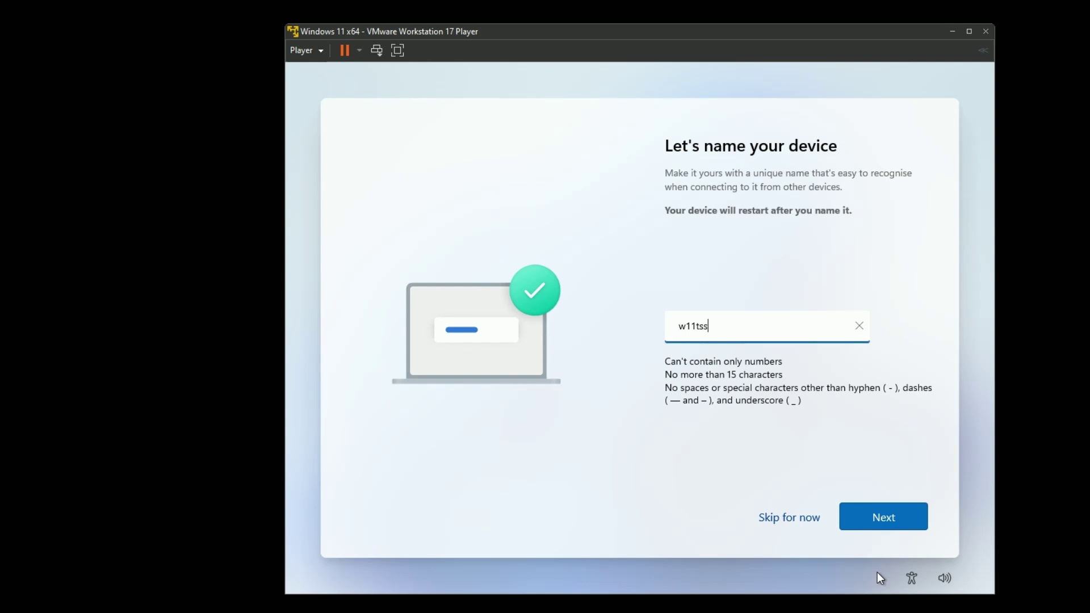
{"action": "left_click", "coordinate": [891, 527]}
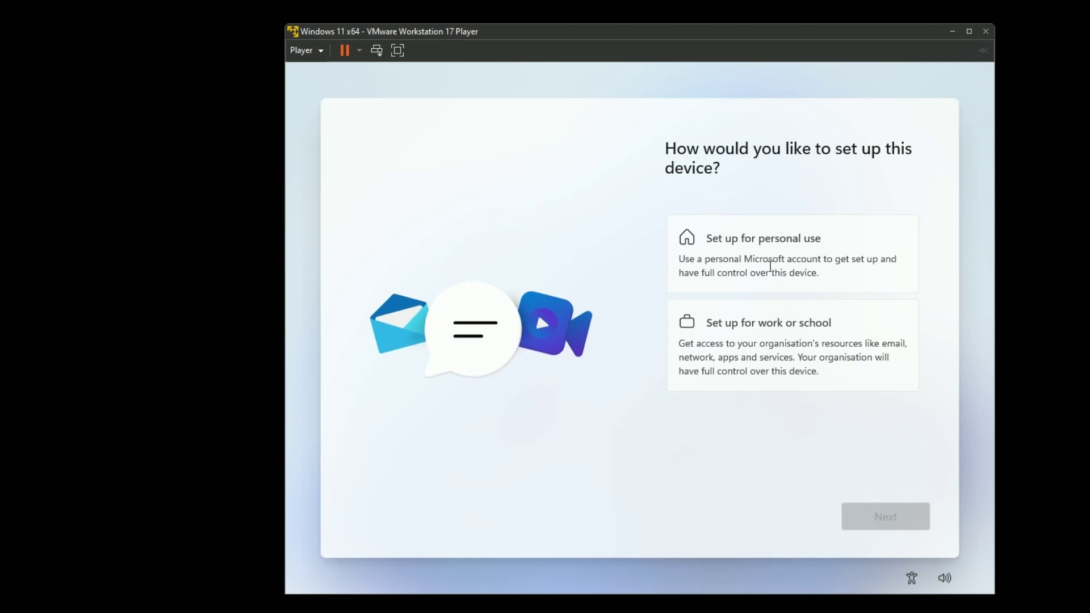
Choose 'Set up for personal use' and scroll through the Microsoft experience page.
{"action": "left_click", "coordinate": [770, 266]}
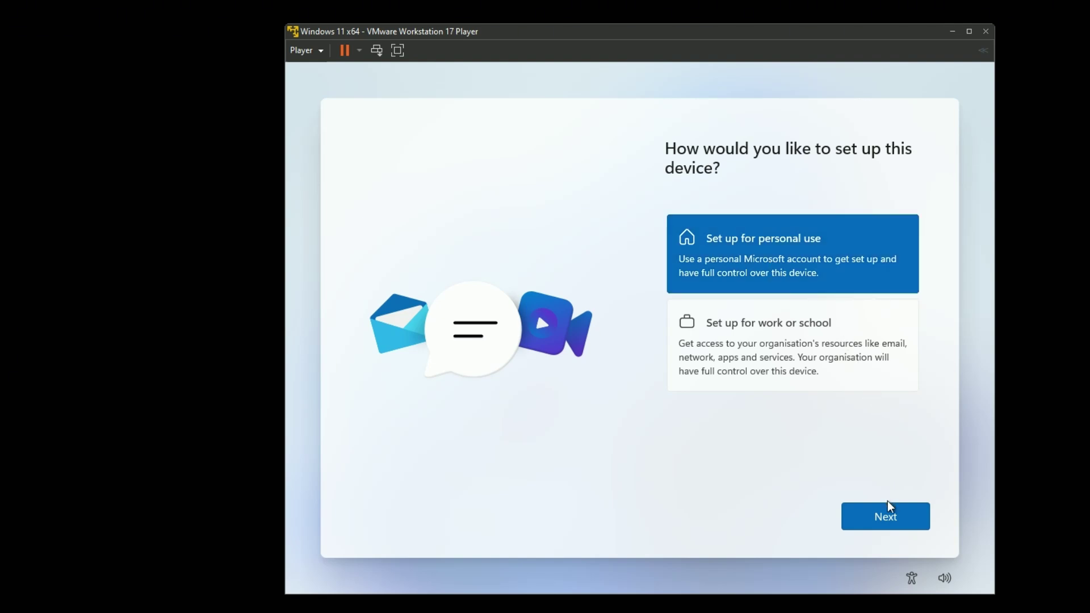
{"action": "left_click", "coordinate": [885, 519]}
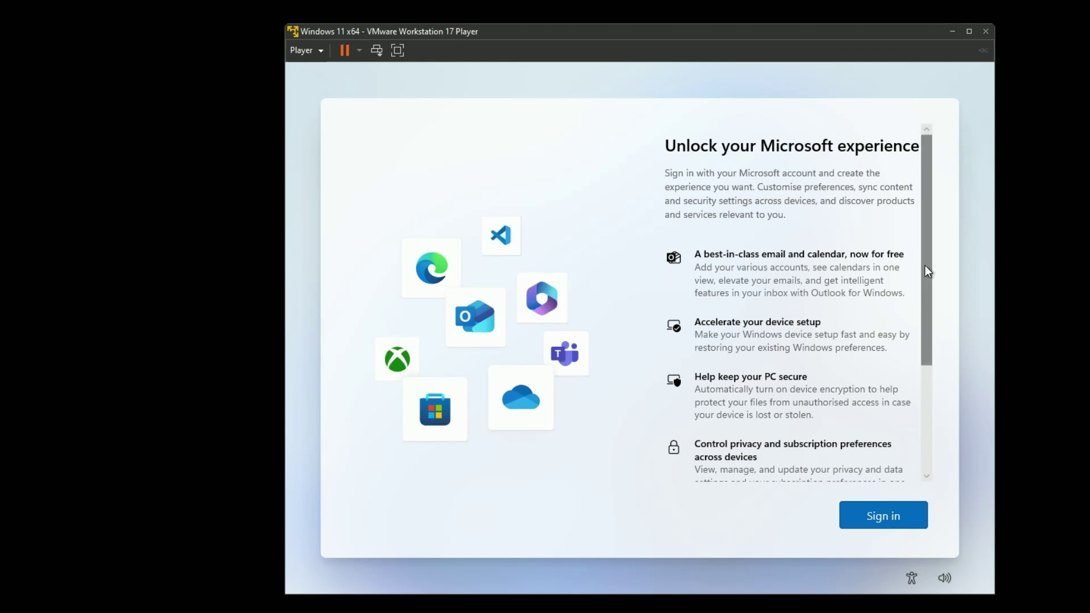
{"action": "left_click_drag", "start_coordinate": [924, 264], "coordinate": [915, 227]}
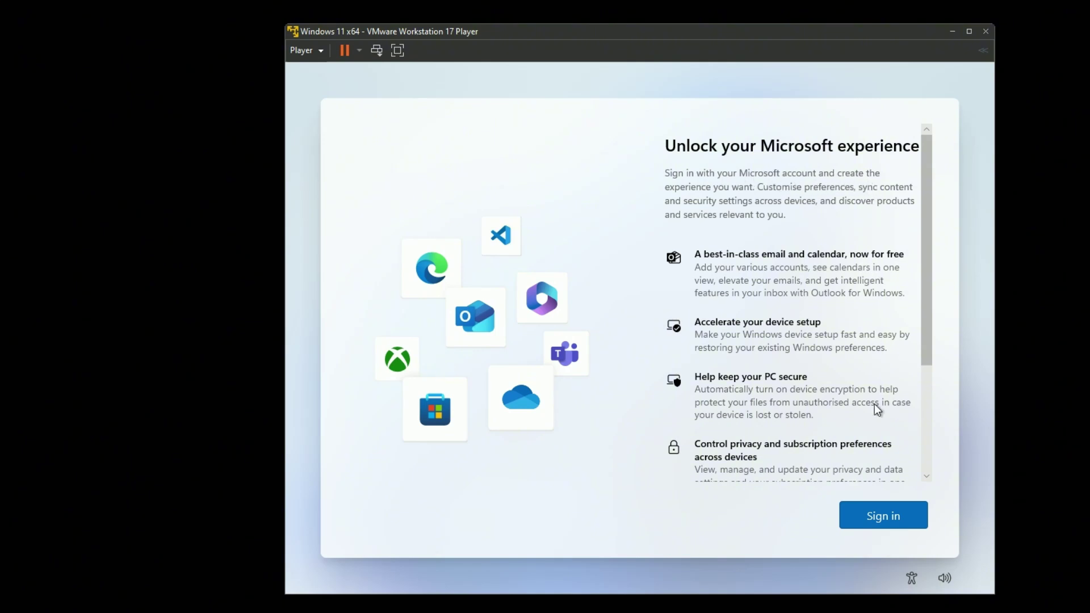
Sign in with the Microsoft account e-mail and password.
{"action": "left_click", "coordinate": [884, 516]}
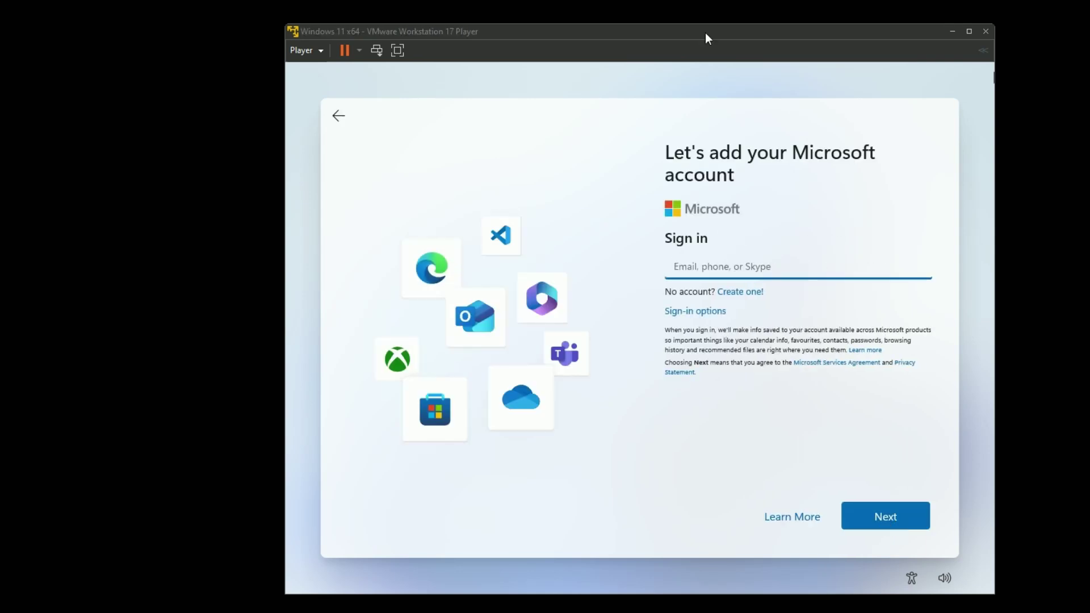
{"action": "left_click", "coordinate": [704, 270]}
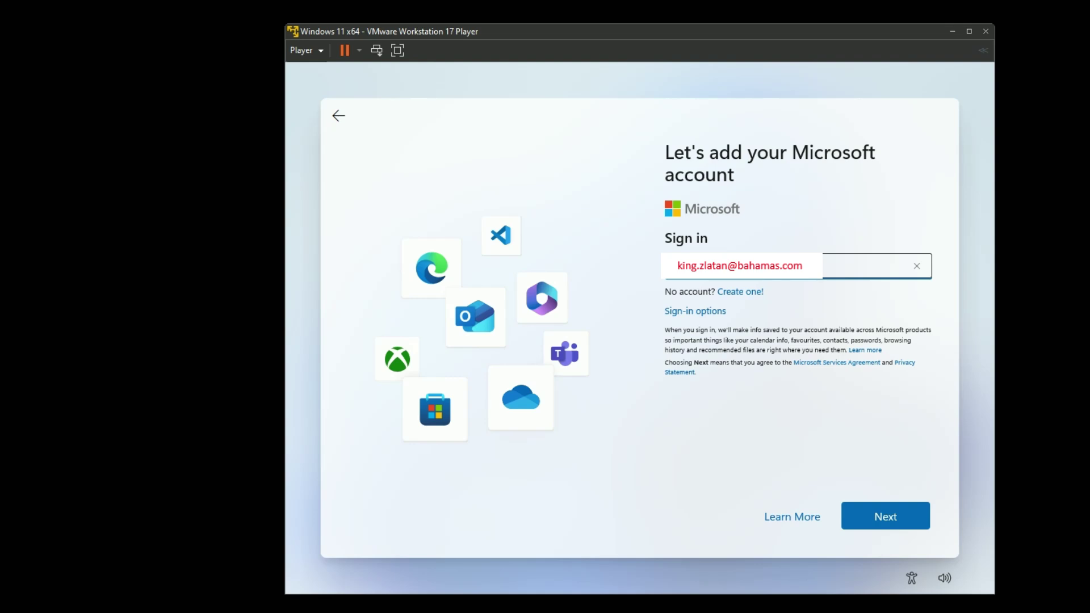
{"action": "key", "text": "Return"}
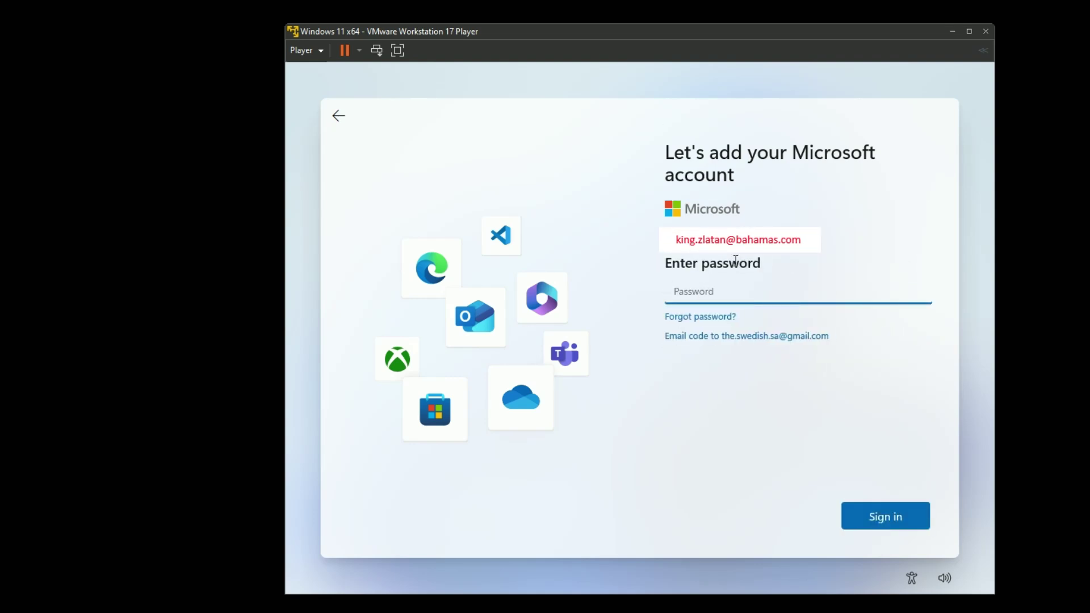
{"action": "type", "text": "***"}
{"action": "key", "text": "Return"}
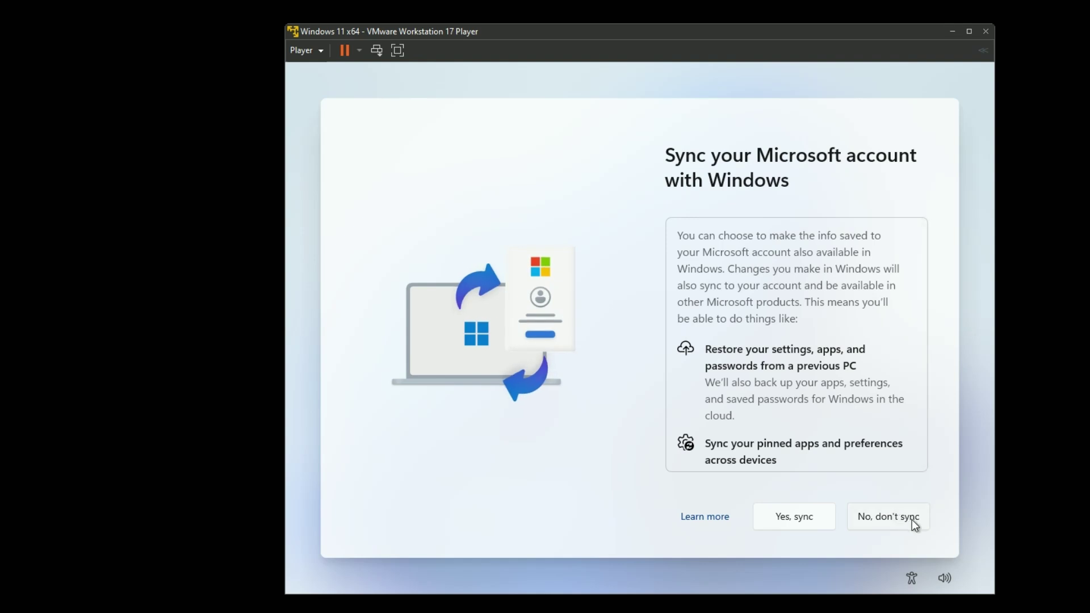
Decline syncing the Microsoft account with Windows by choosing 'No, don't sync'.
{"action": "left_click_drag", "start_coordinate": [921, 311], "coordinate": [935, 352]}
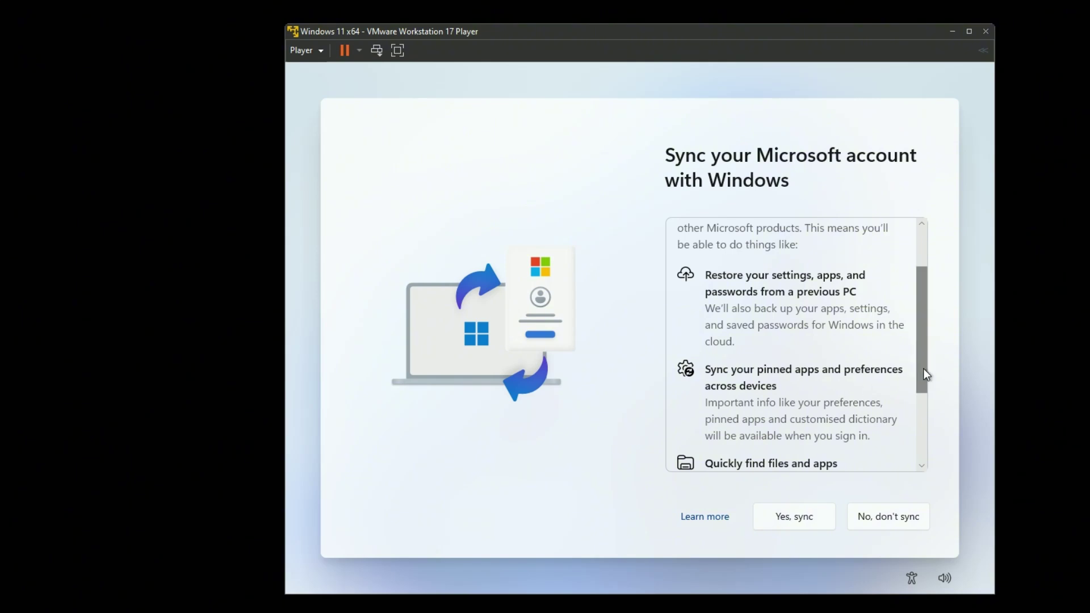
{"action": "left_click_drag", "start_coordinate": [923, 369], "coordinate": [914, 275]}
{"action": "left_click", "coordinate": [891, 515]}
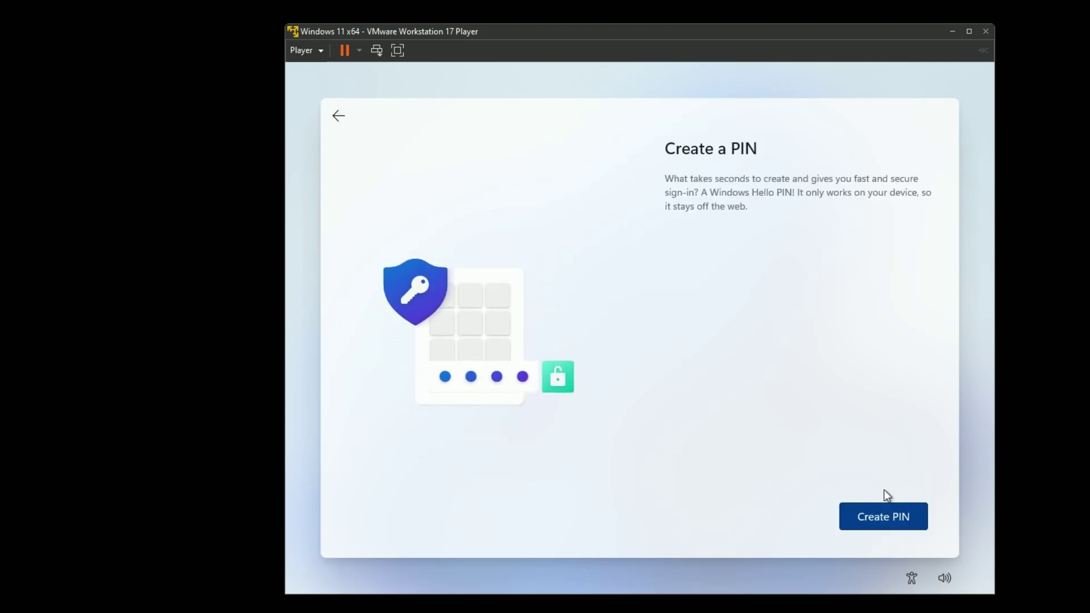
Create a four-digit Windows Hello PIN, entering it in both New PIN and Confirm PIN.
{"action": "left_click", "coordinate": [888, 518]}
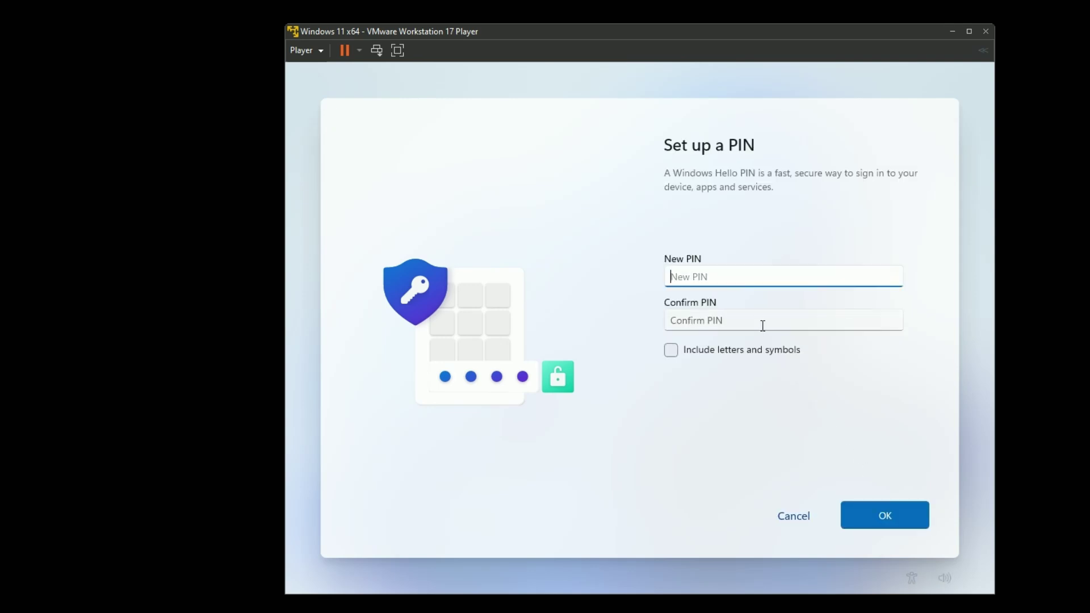
{"action": "type", "text": "1"}
{"action": "left_click", "coordinate": [762, 324]}
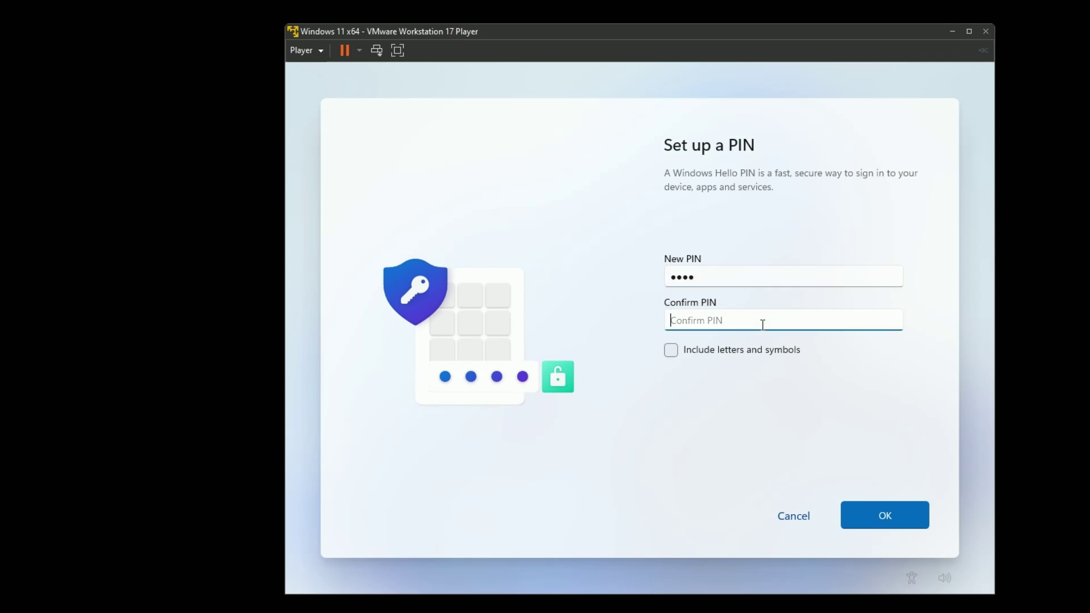
{"action": "type", "text": "1"}
{"action": "left_click", "coordinate": [881, 512]}
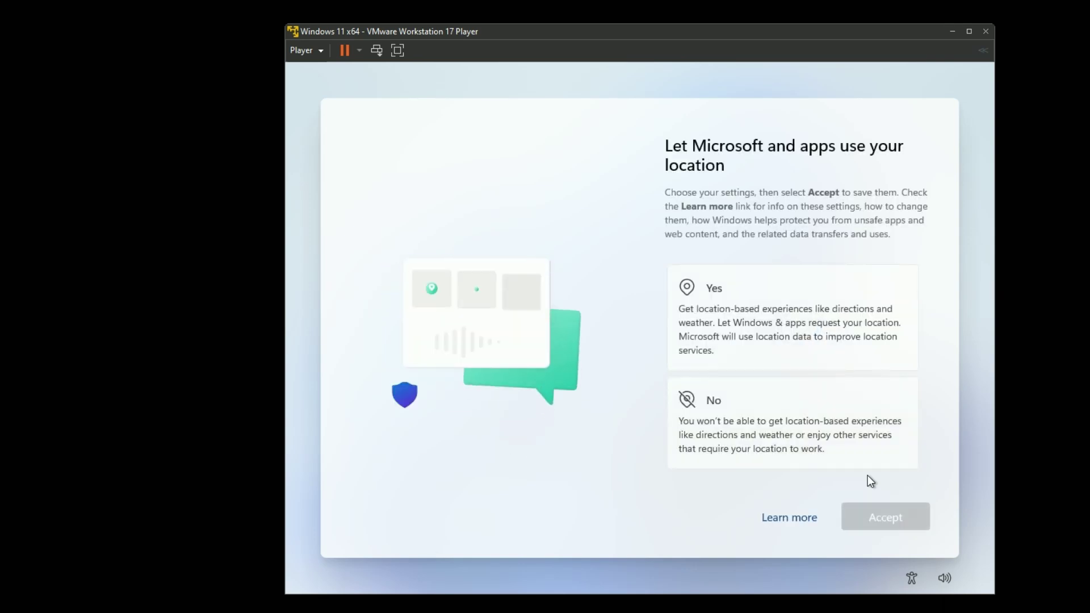
Refuse location access and turn off Find my device.
{"action": "left_click", "coordinate": [826, 434]}
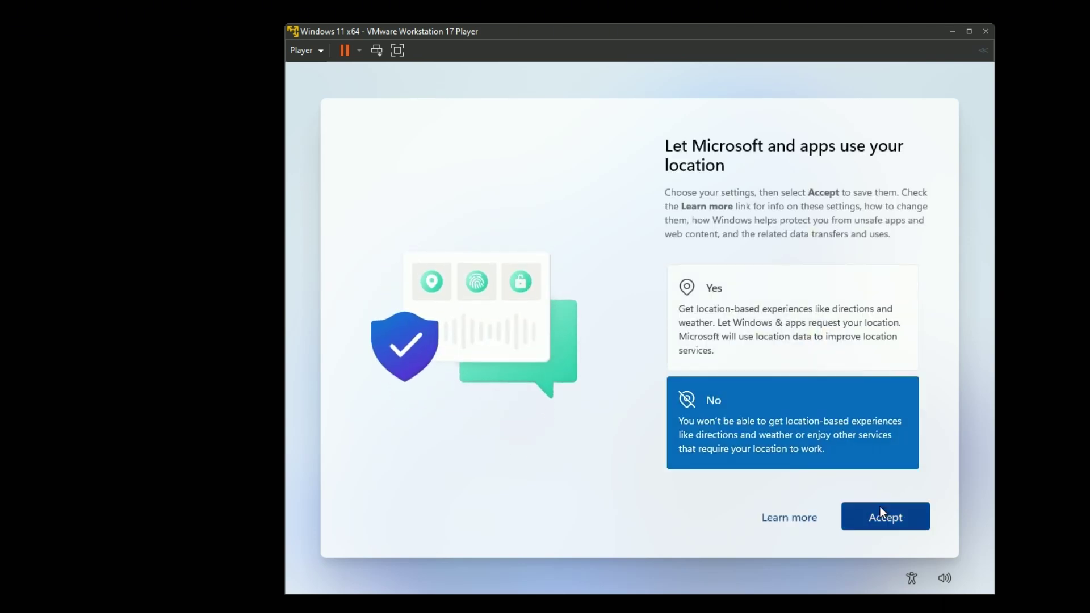
{"action": "left_click", "coordinate": [888, 521]}
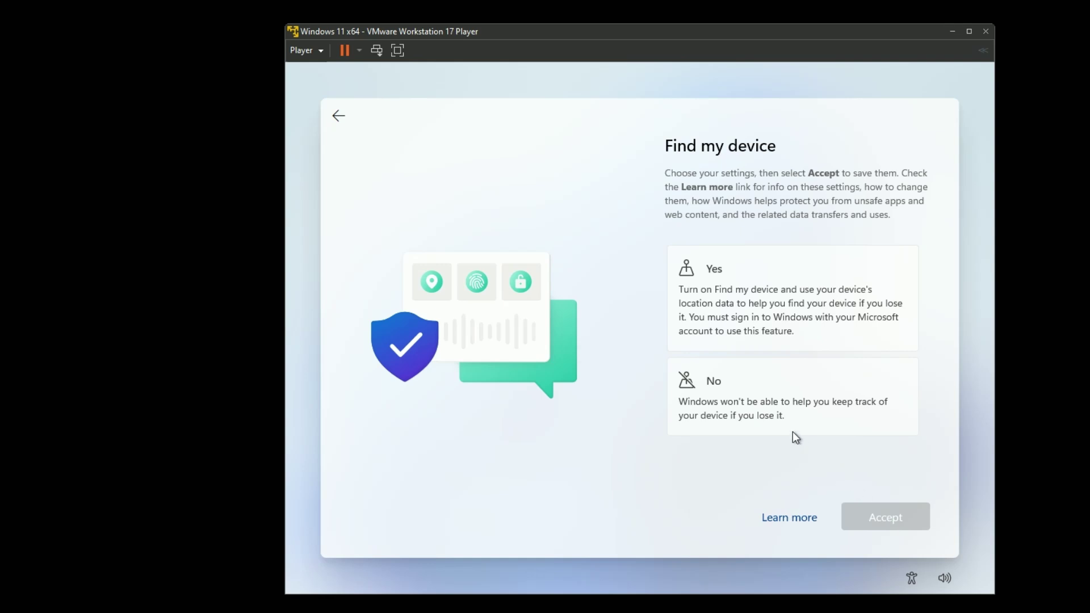
{"action": "left_click", "coordinate": [790, 429]}
{"action": "left_click", "coordinate": [879, 513]}
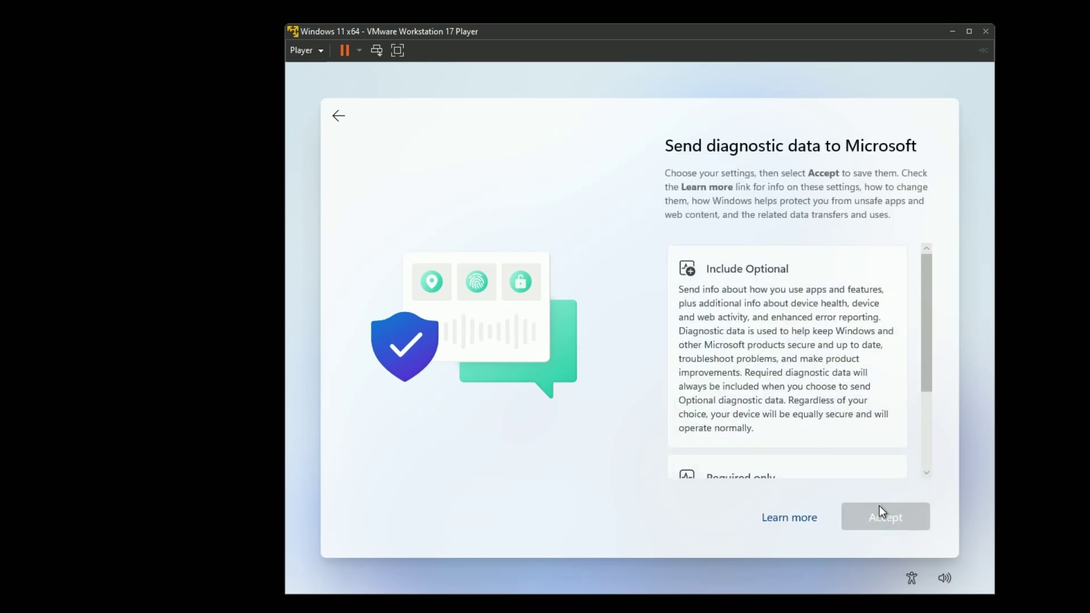
Send only required diagnostic data and decline inking/typing improvement and tailored experiences.
{"action": "scroll", "coordinate": [843, 472], "scroll_direction": "down", "scroll_amount": 2}
{"action": "left_click", "coordinate": [815, 438]}
{"action": "left_click", "coordinate": [890, 520]}
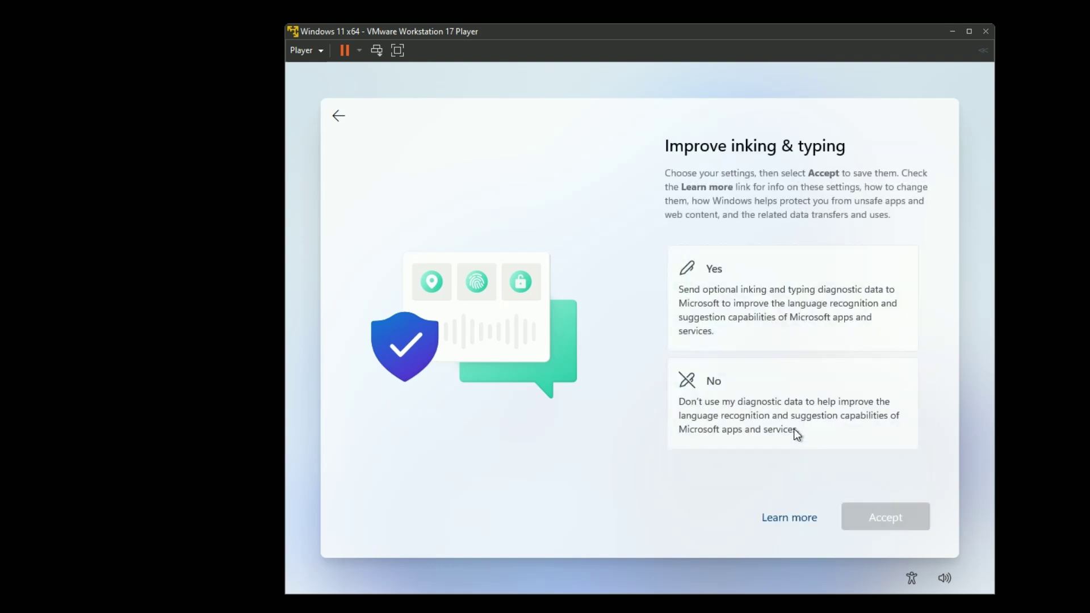
{"action": "left_click", "coordinate": [792, 431]}
{"action": "left_click", "coordinate": [884, 520]}
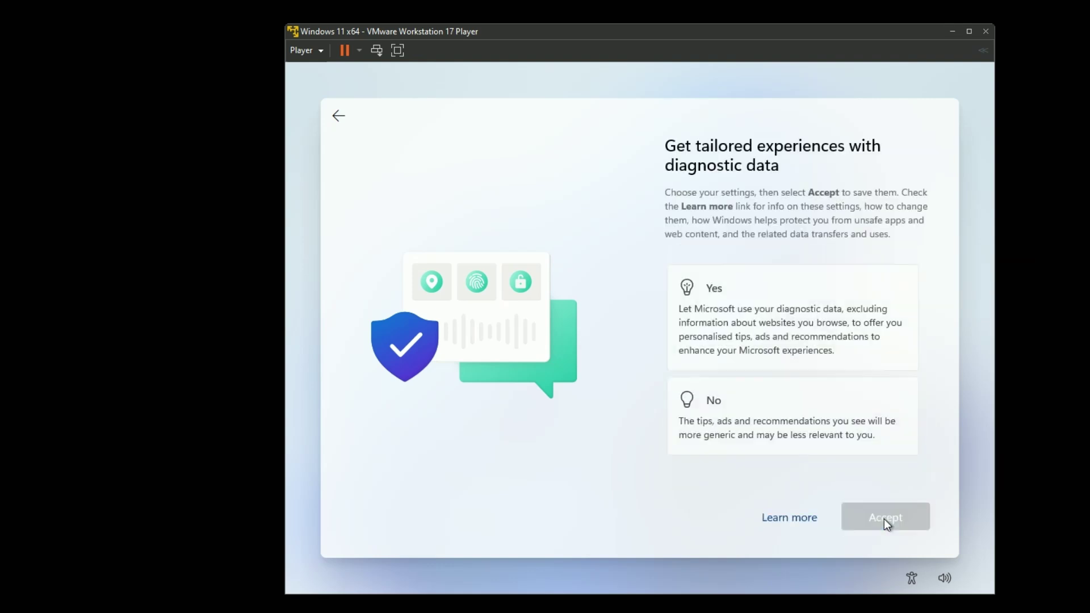
{"action": "left_click", "coordinate": [821, 454]}
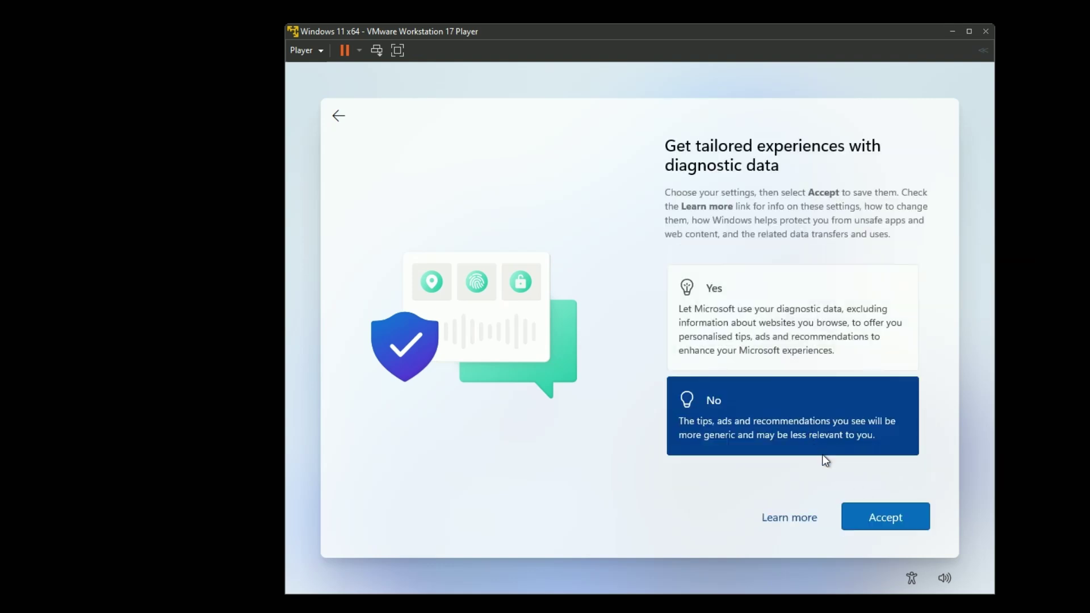
{"action": "left_click", "coordinate": [883, 518]}
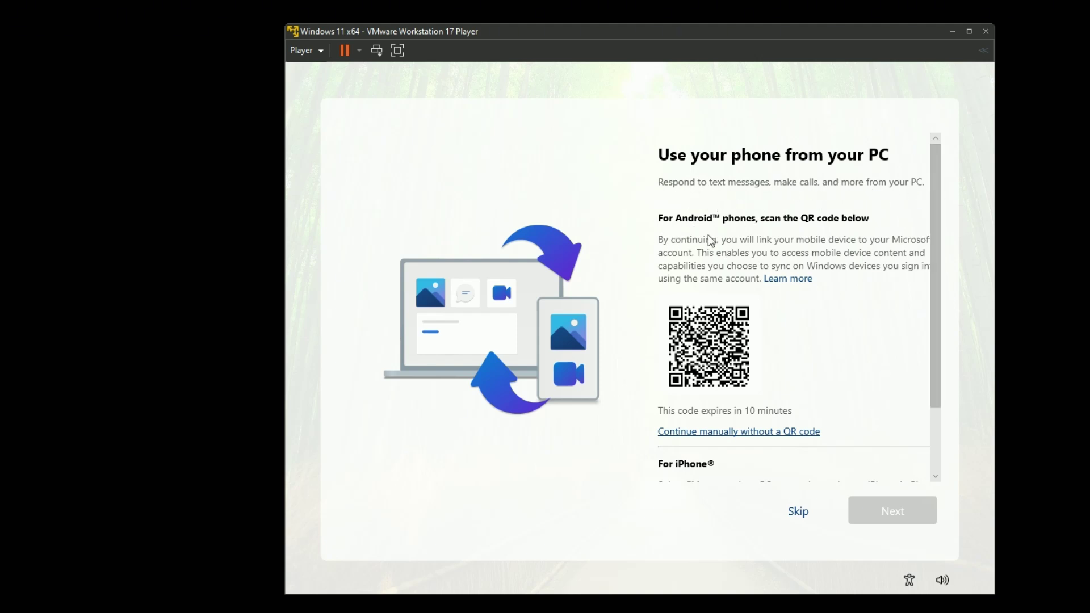
Skip phone linking and choose Not now for importing browser data.
{"action": "left_click", "coordinate": [798, 513]}
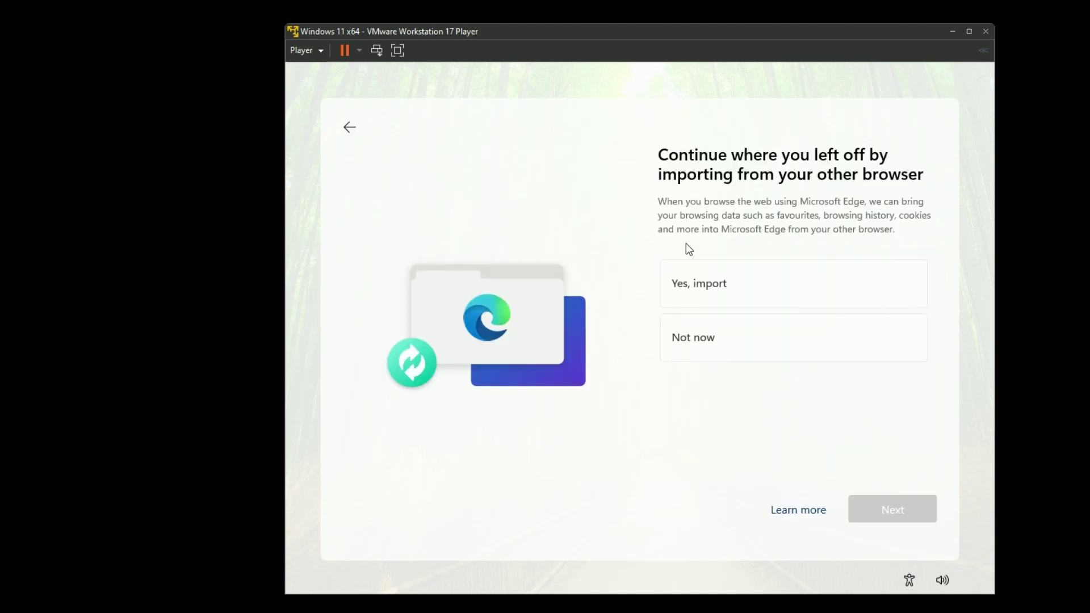
{"action": "left_click", "coordinate": [692, 337]}
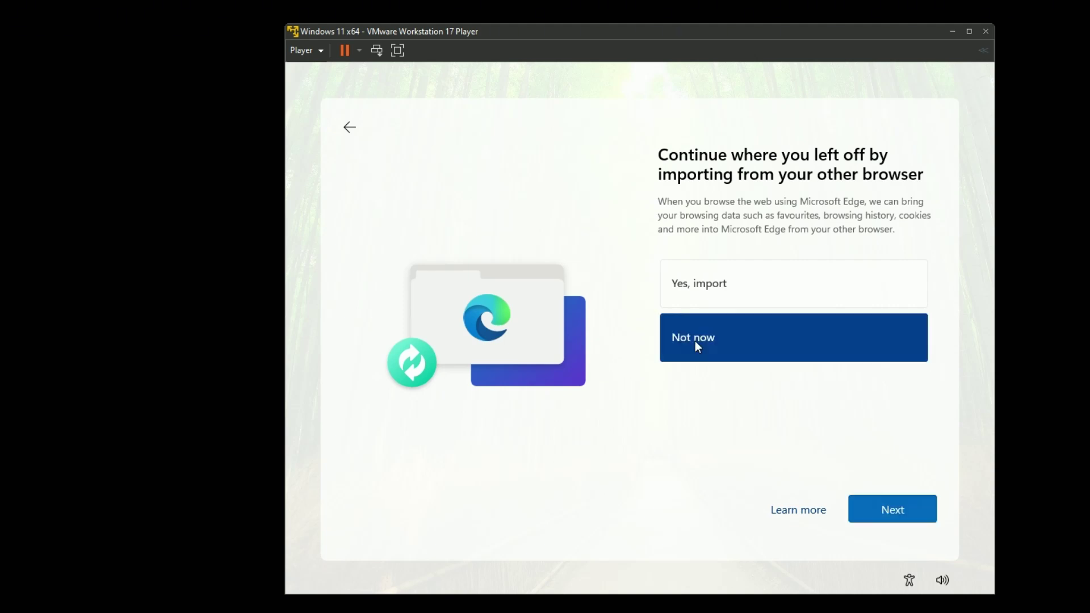
{"action": "left_click", "coordinate": [890, 515]}
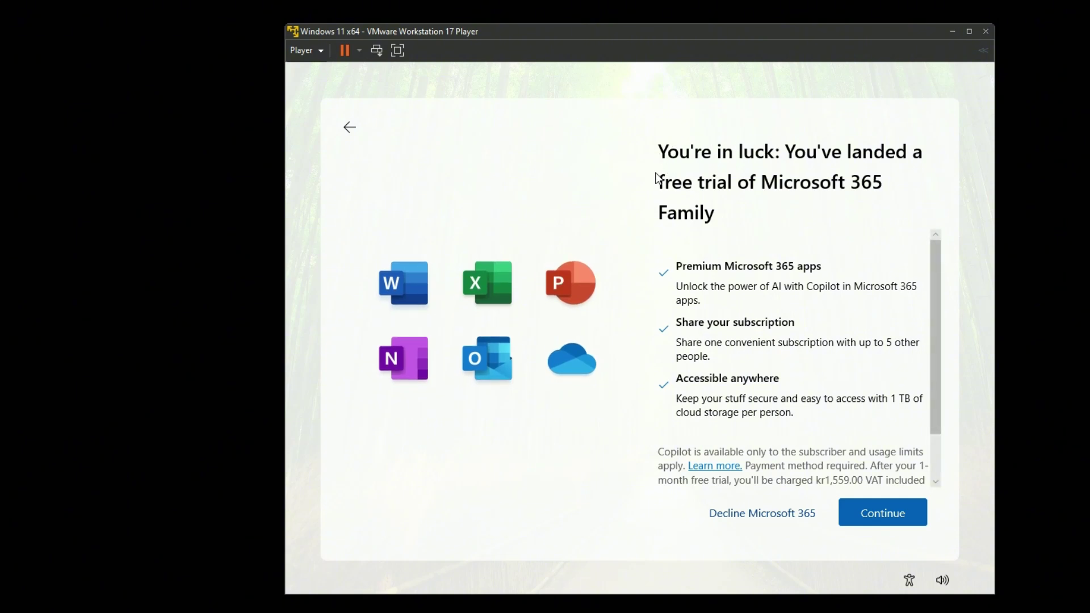
Decline the Microsoft 365 Family trial and Basic offers to finish setup.
{"action": "left_click_drag", "start_coordinate": [935, 328], "coordinate": [951, 410]}
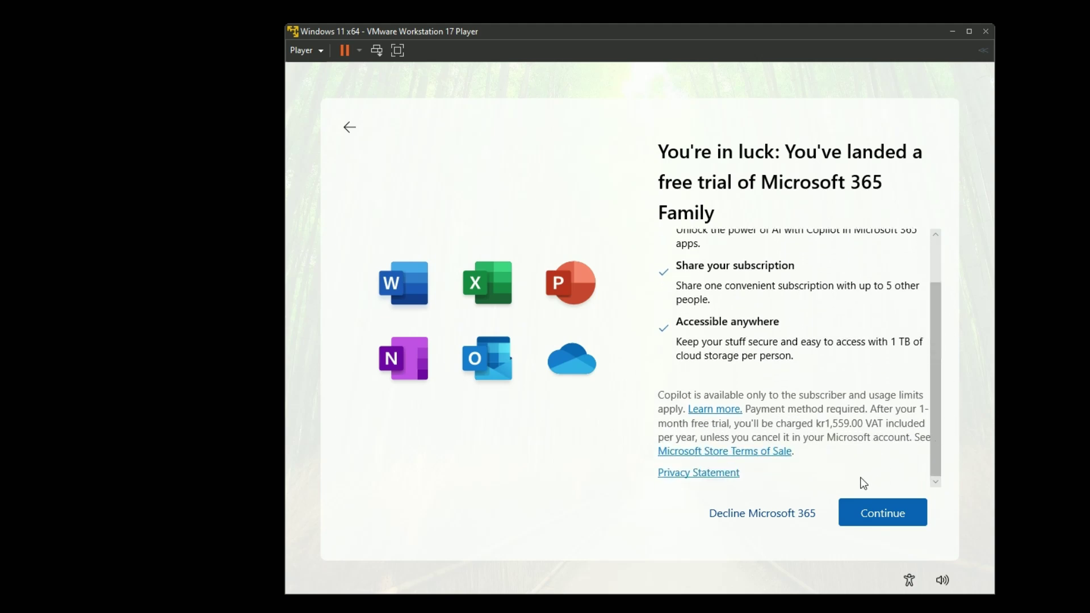
{"action": "left_click", "coordinate": [763, 516]}
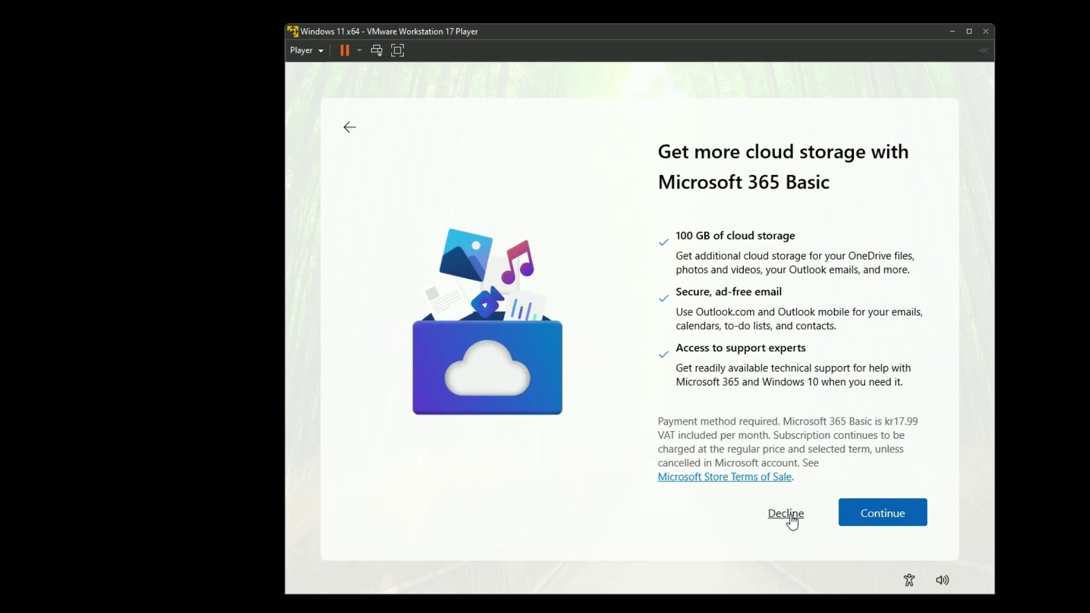
{"action": "left_click", "coordinate": [791, 516]}
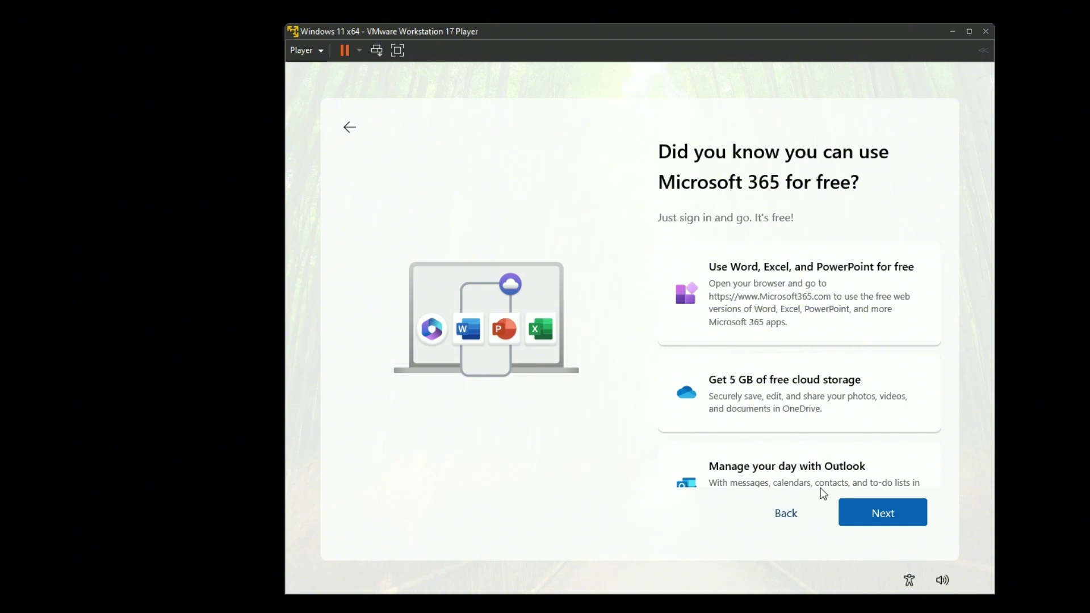
{"action": "scroll", "coordinate": [936, 392], "scroll_direction": "down", "scroll_amount": 2}
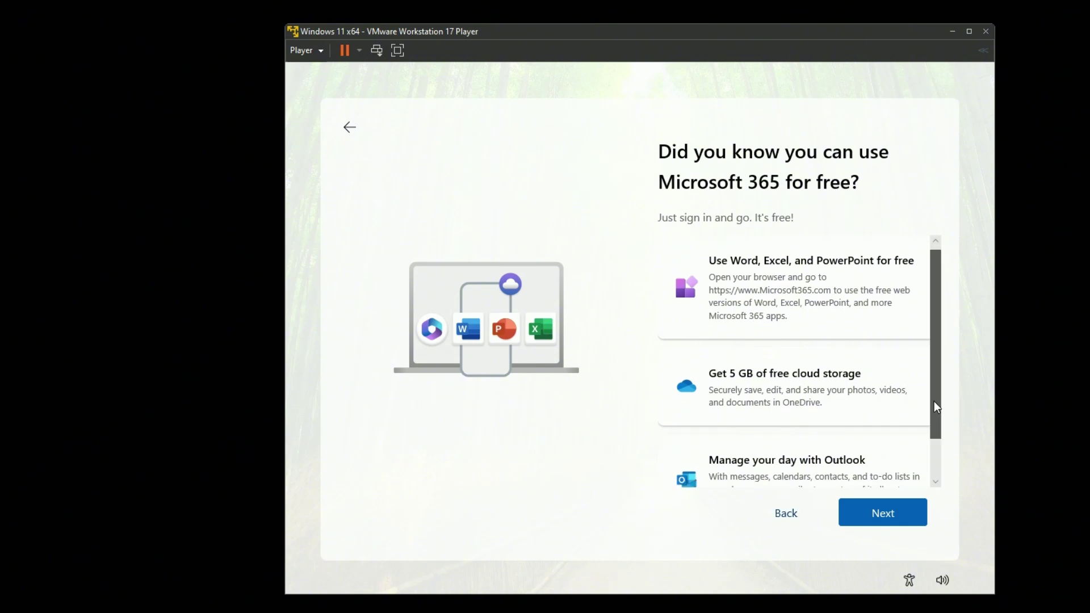
{"action": "left_click", "coordinate": [881, 514]}
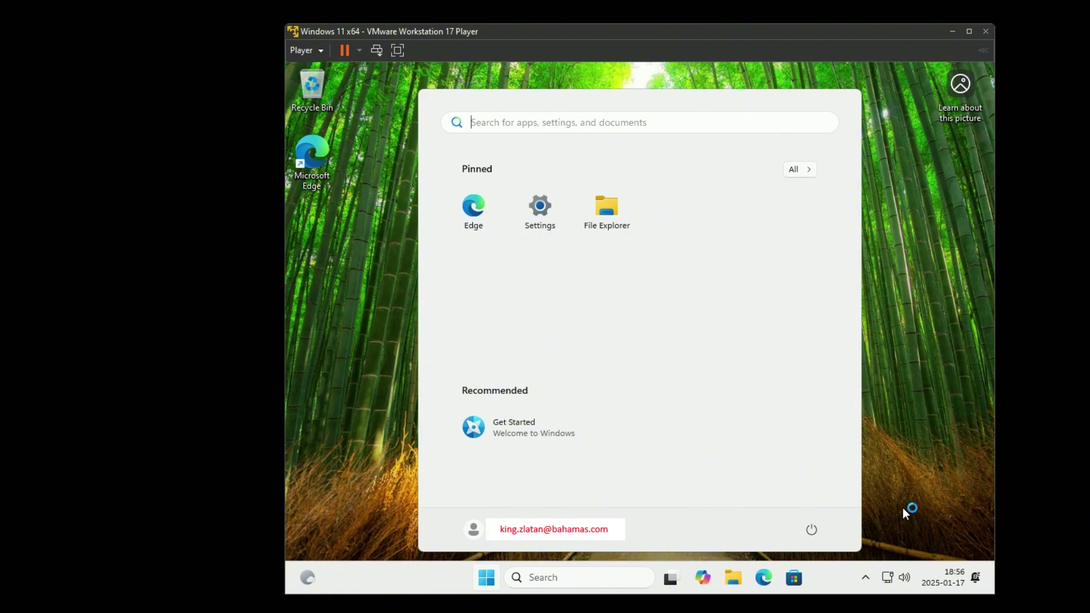
Run winver from Windows search and centre the About Windows dialog showing Windows 11 Pro 24H2.
{"action": "left_click", "coordinate": [904, 513]}
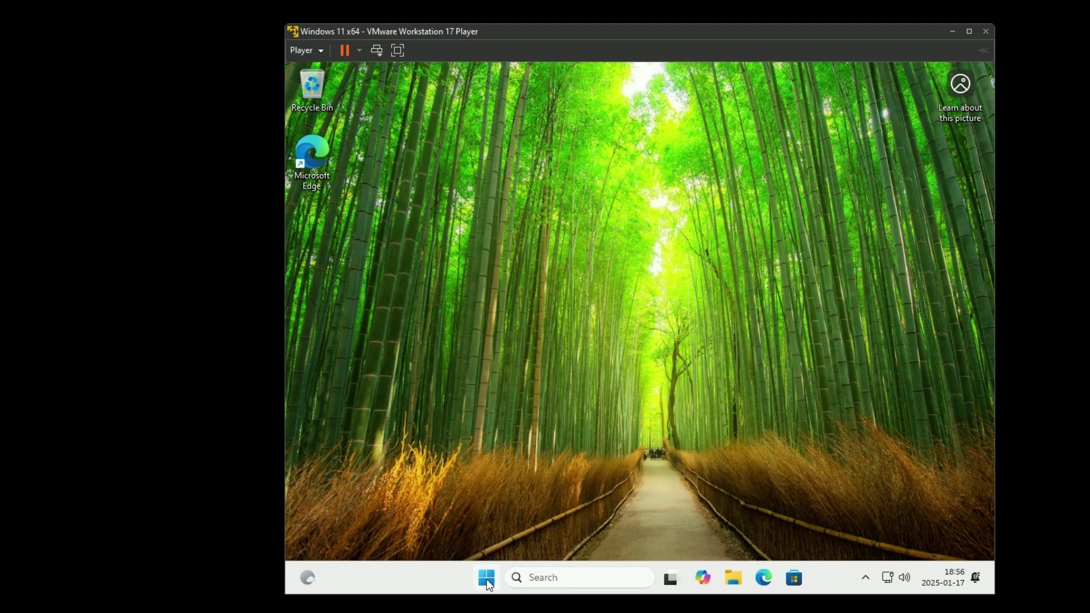
{"action": "left_click", "coordinate": [553, 579]}
{"action": "type", "text": "winver"}
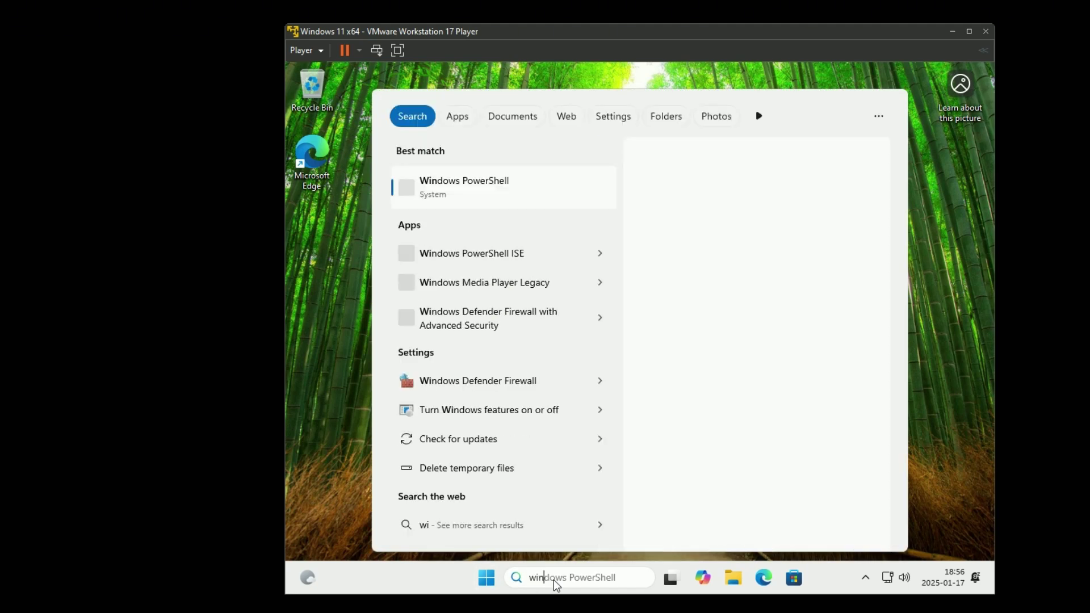
{"action": "key", "text": "Return"}
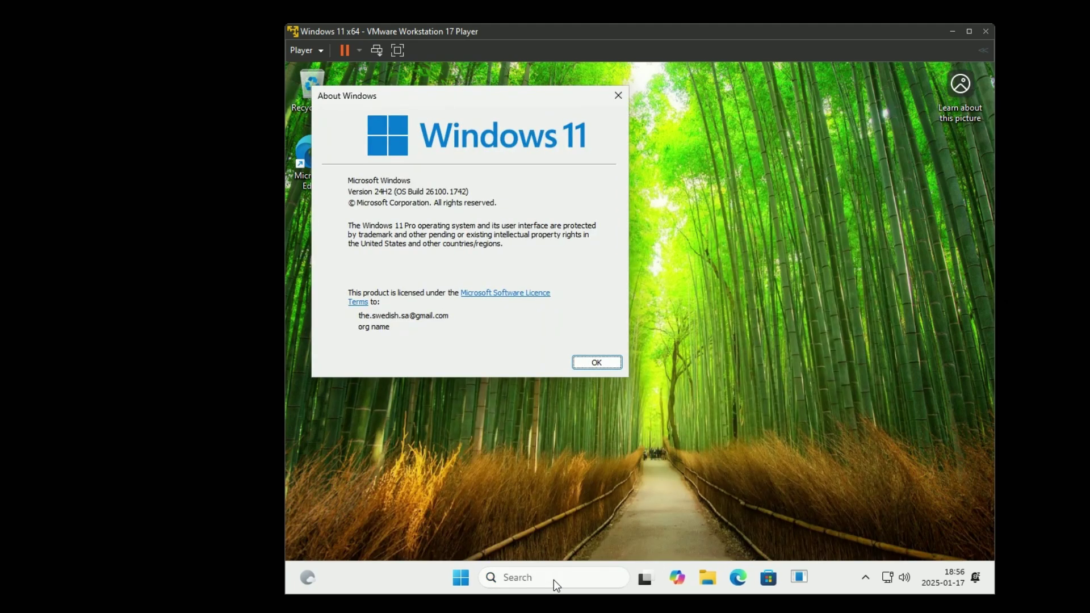
{"action": "left_click_drag", "start_coordinate": [469, 100], "coordinate": [620, 142]}
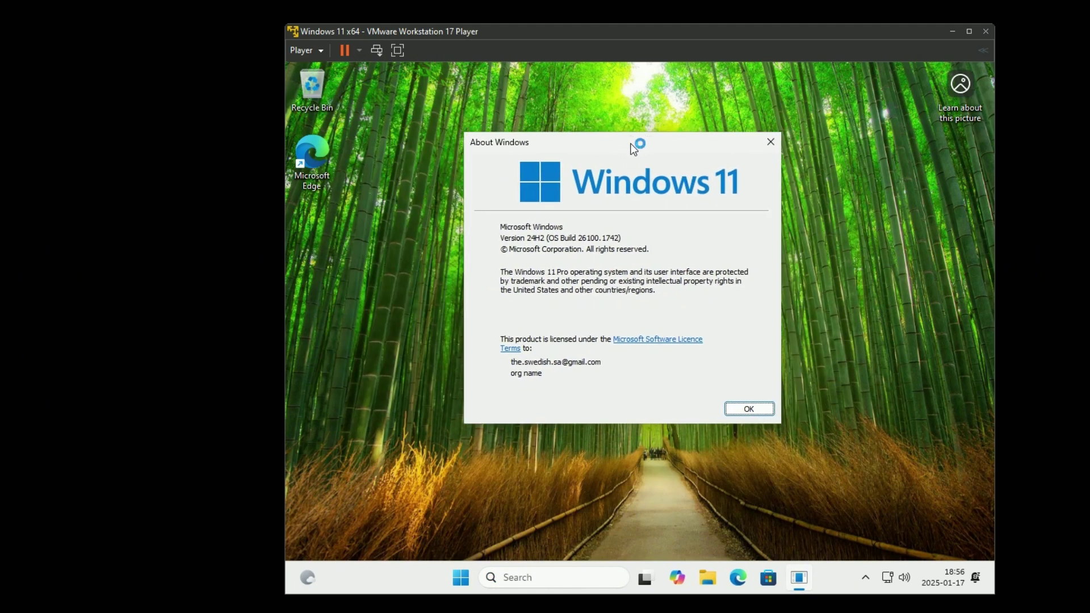